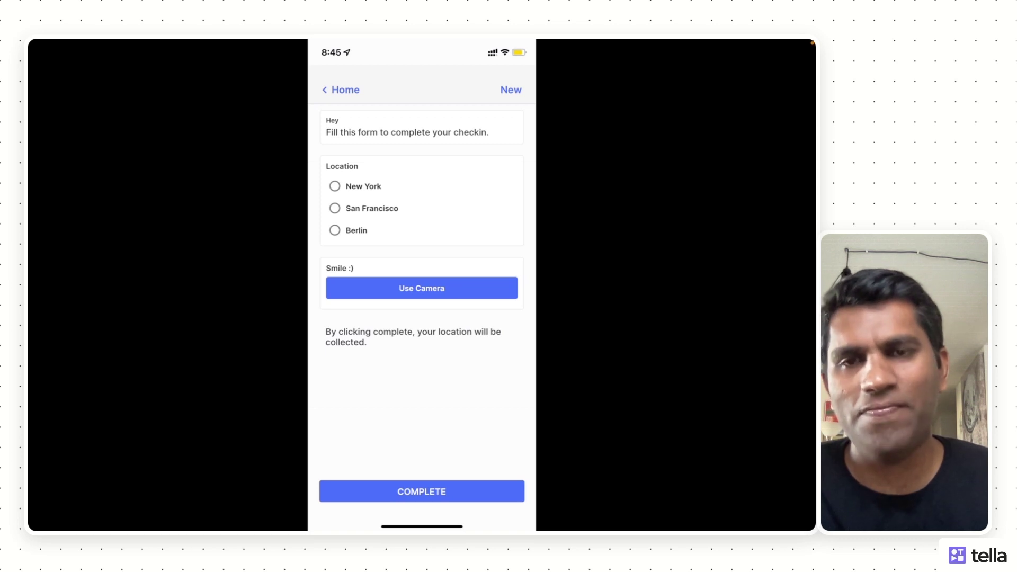
# - Choose San Francisco as the check-in location on the mobile form
pyautogui.click(335, 208)
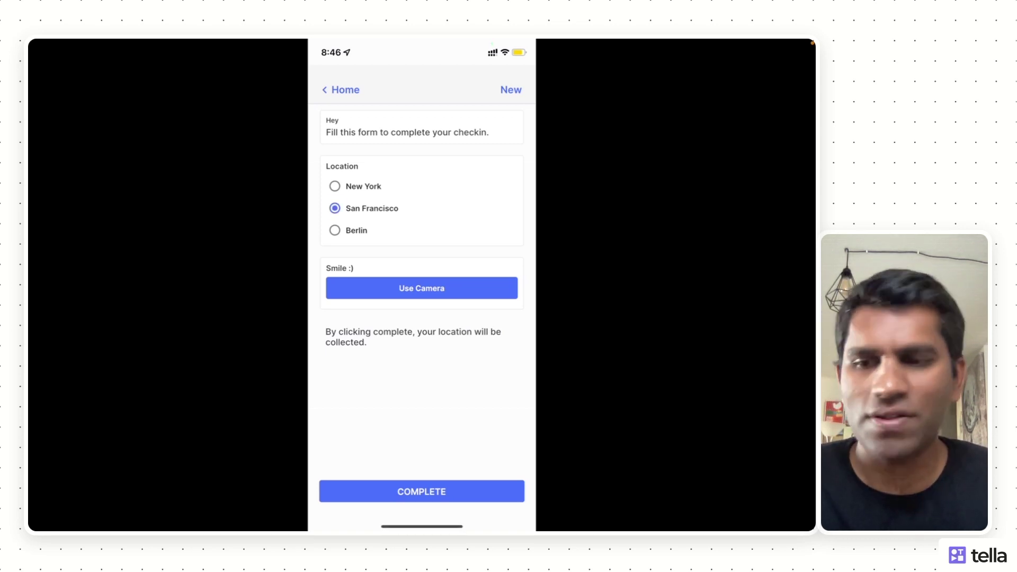
# - Take and accept a front-camera selfie, then submit the San Francisco check-in
pyautogui.click(422, 288)
pyautogui.click(517, 443)
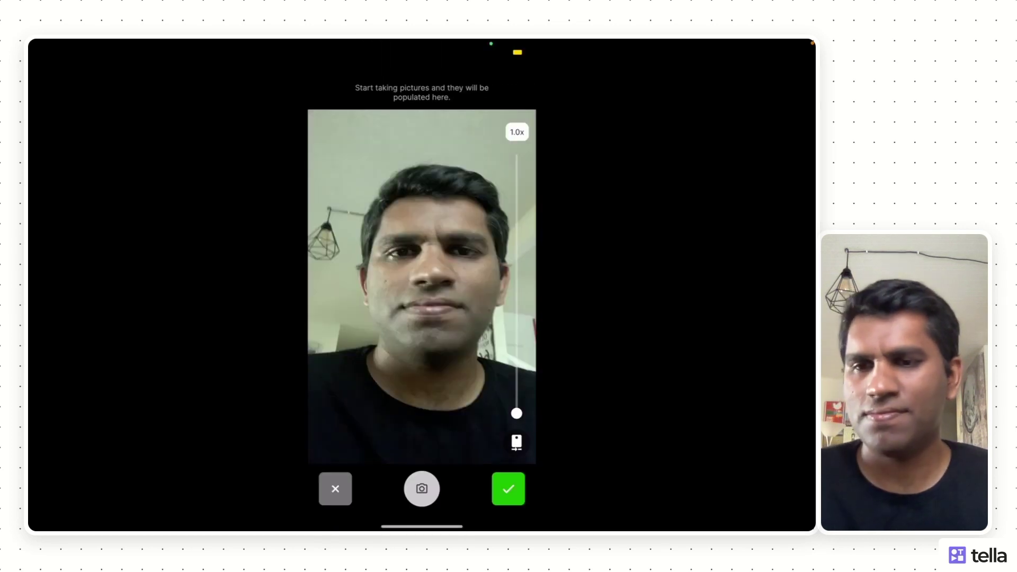
pyautogui.click(421, 488)
pyautogui.click(508, 489)
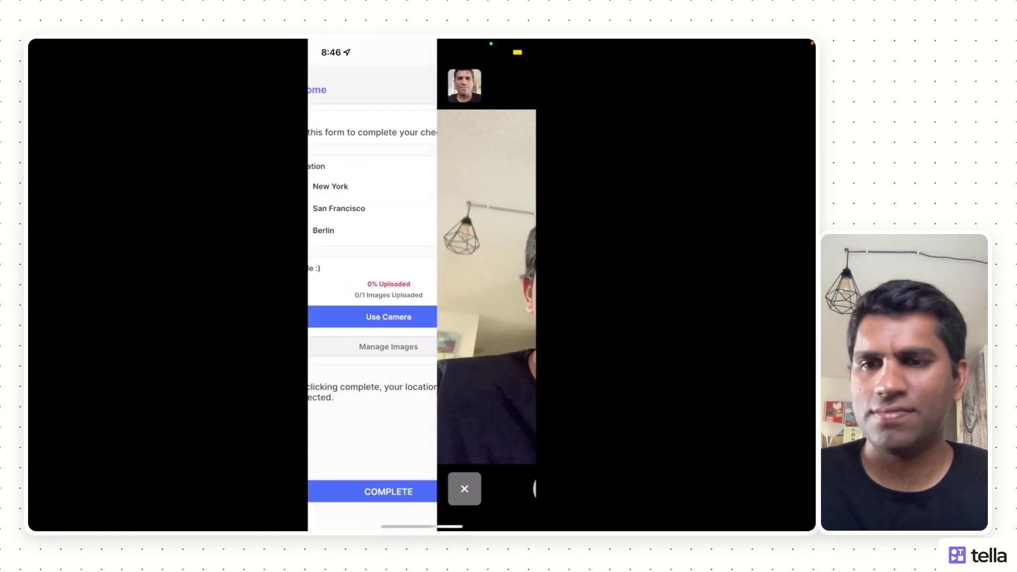
pyautogui.click(429, 491)
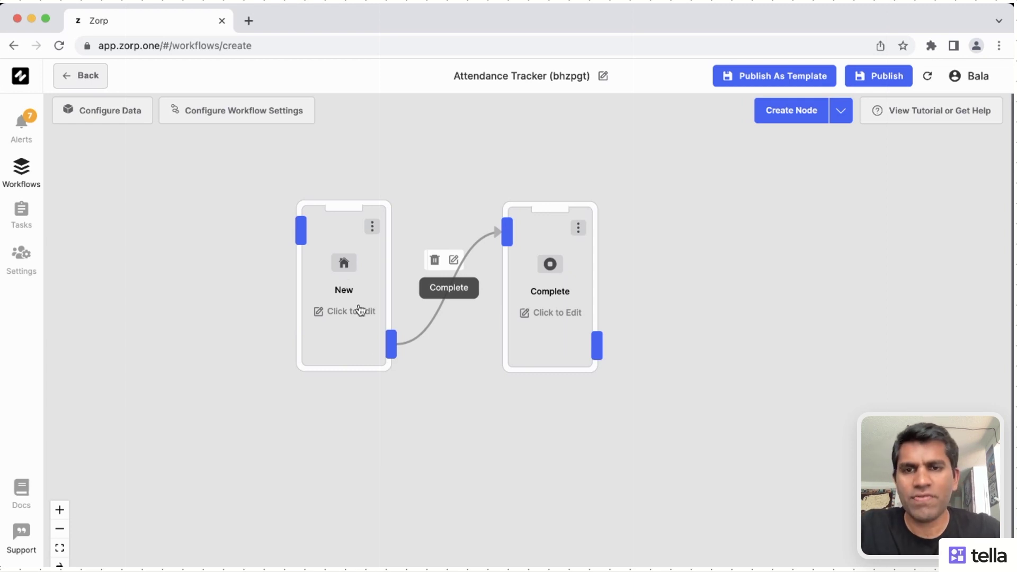
# - Add a text block at the top of the New screen labelled 'Hey'
pyautogui.click(370, 323)
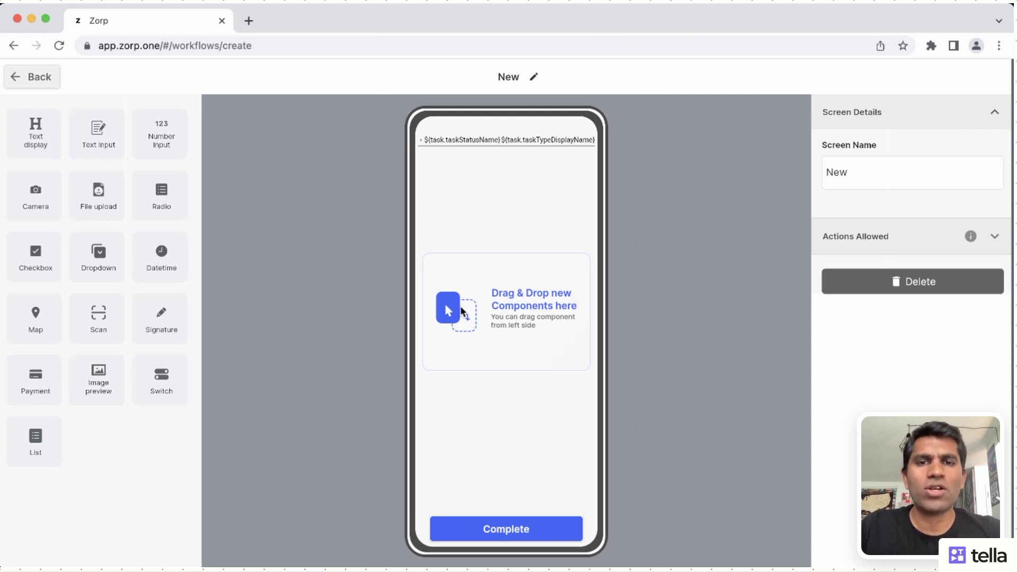
pyautogui.moveTo(40, 138); pyautogui.dragTo(432, 228)
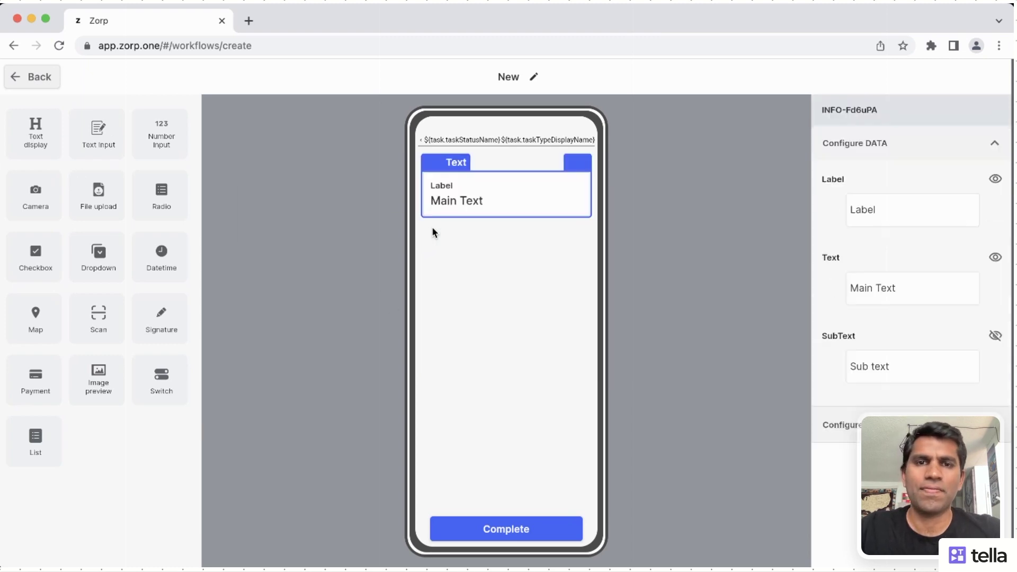
pyautogui.click(939, 212)
pyautogui.press('super+a')
pyautogui.press('BackSpace')
pyautogui.write('Hey')
# - Set its main text to 'Complete this form to checkin' and add a radio question below
pyautogui.click(948, 272)
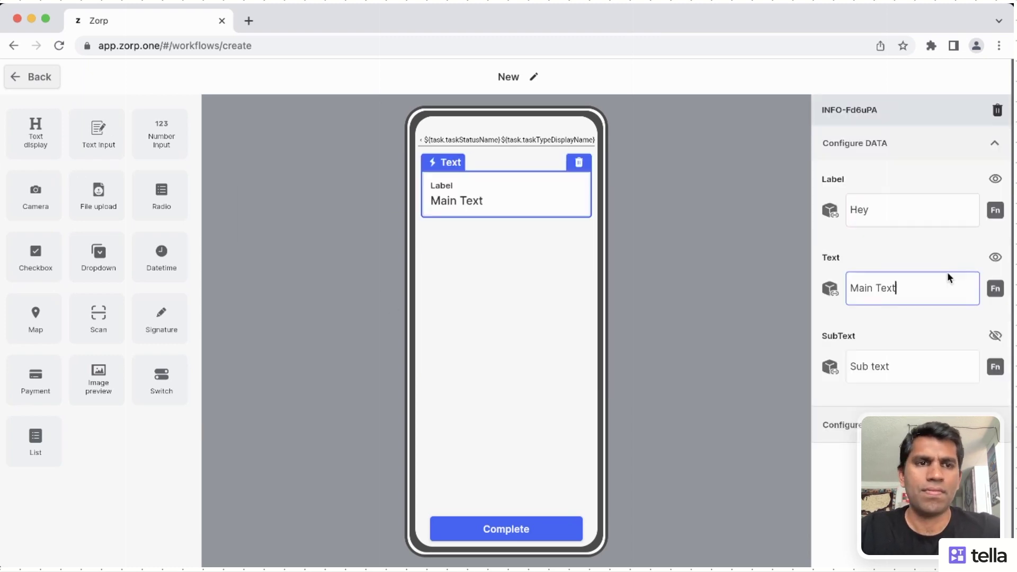
pyautogui.press('super+a')
pyautogui.write('Complete thi fo')
pyautogui.press('BackSpace')
pyautogui.press('BackSpace')
pyautogui.press('BackSpace')
pyautogui.write('s form to checkin')
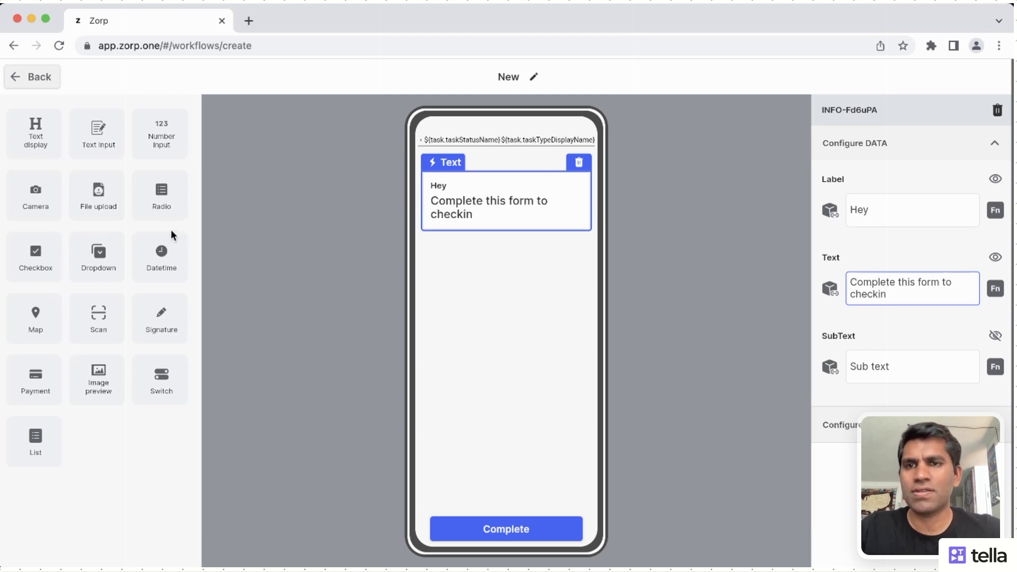
pyautogui.moveTo(161, 197); pyautogui.dragTo(496, 342)
# - Label the radio question 'Checkin Location' and rename its first option to San Francisco
pyautogui.click(940, 214)
pyautogui.press('super+a')
pyautogui.press('BackSpace')
pyautogui.write('Checkin Locatio')
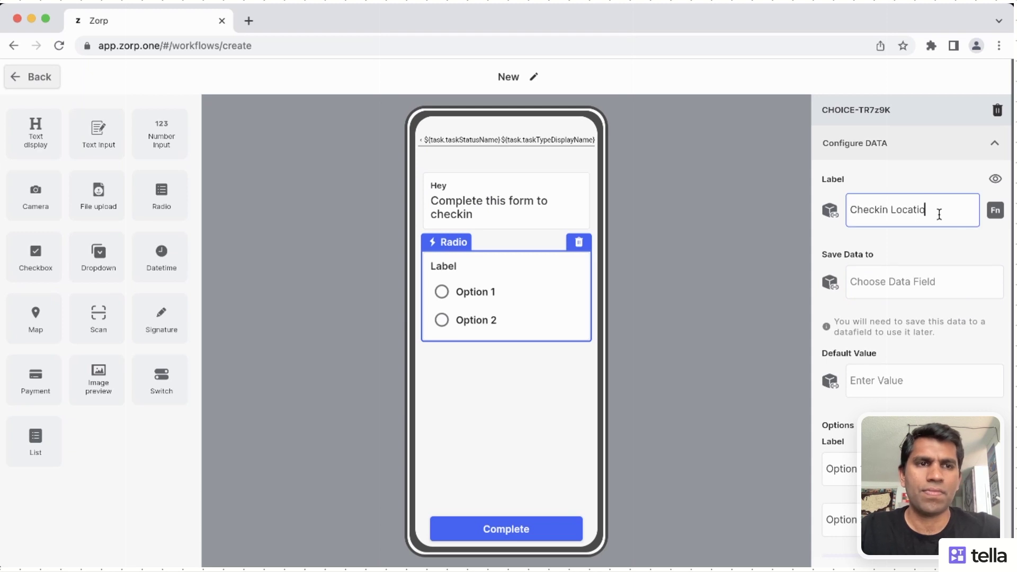
pyautogui.write('n')
pyautogui.click(842, 469)
pyautogui.press('super+a')
pyautogui.press('BackSpace')
pyautogui.write('San Fra')
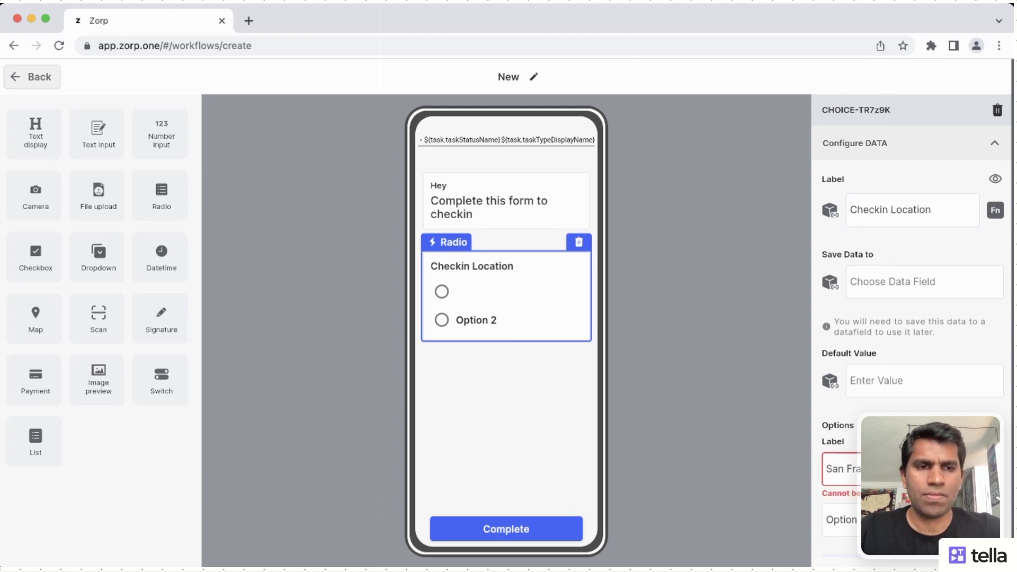
pyautogui.write('ncisco')
# - Rename the second option to New York, add a Berlin option, and add a camera block below
pyautogui.click(841, 520)
pyautogui.press('super+a')
pyautogui.press('BackSpace')
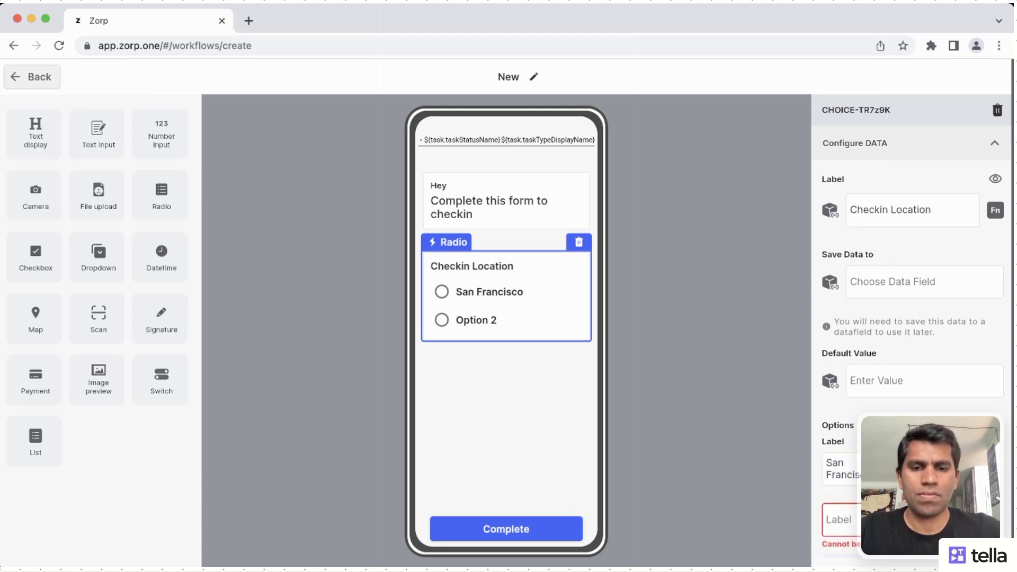
pyautogui.write('New York')
pyautogui.scroll(-2, 911, 318)
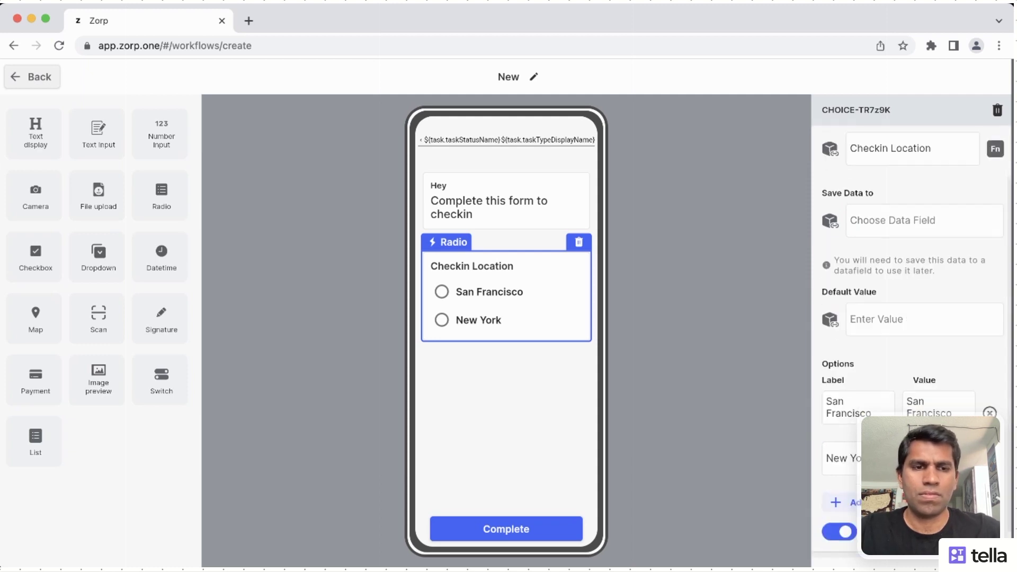
pyautogui.click(845, 495)
pyautogui.write('Berlin')
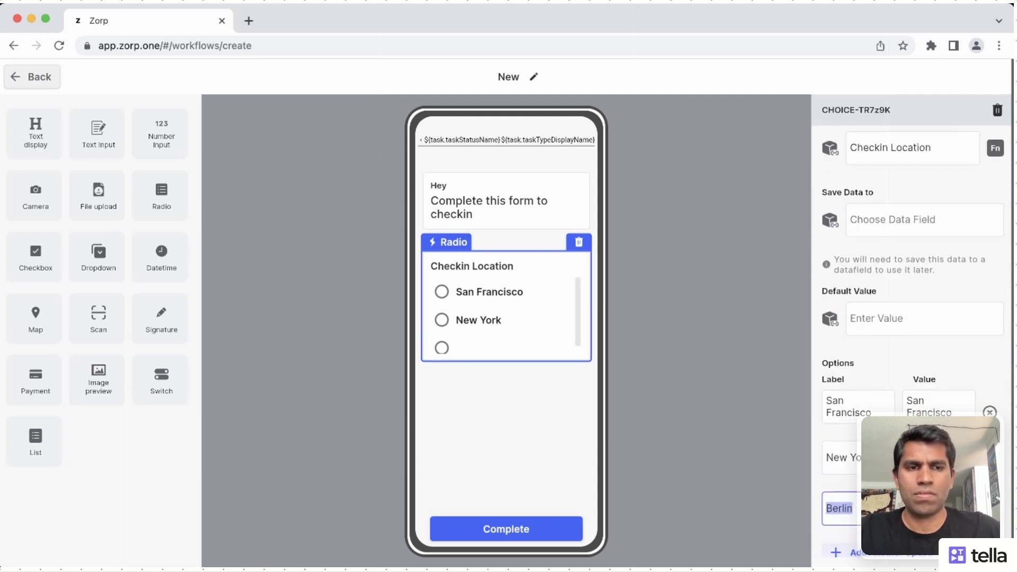
pyautogui.click(522, 409)
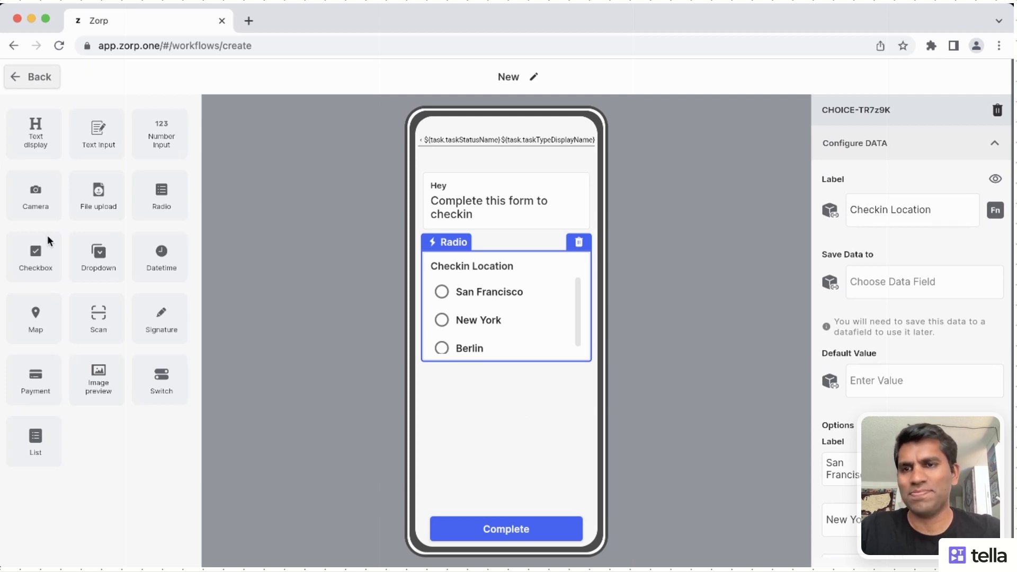
pyautogui.moveTo(36, 196); pyautogui.dragTo(503, 493)
# - Label the camera step 'Smile :)', disable gallery uploads, and require a minimum of 1 photo
pyautogui.click(898, 210)
pyautogui.press('super+a')
pyautogui.press('BackSpace')
pyautogui.write('Smile :)')
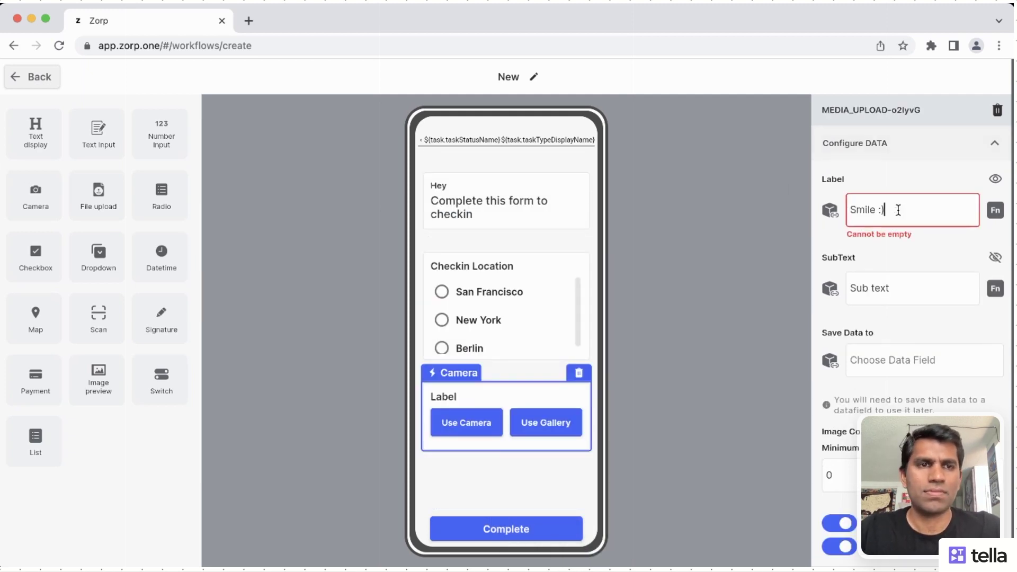
pyautogui.click(840, 546)
pyautogui.doubleClick(830, 476)
pyautogui.write('1')
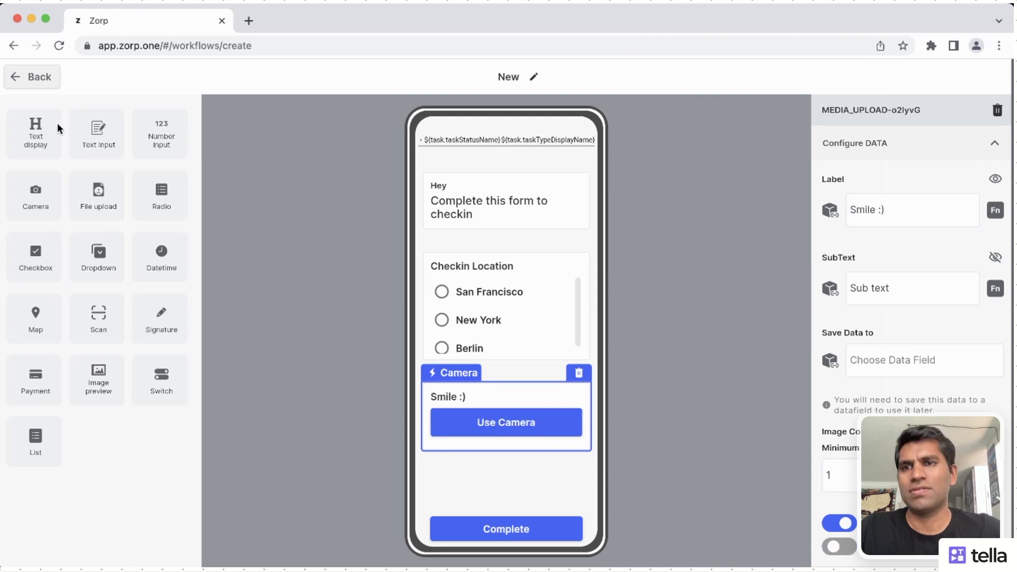
# - Add a label-less text block: 'Your current location will be captured and stored when you click complete.'
pyautogui.moveTo(57, 123); pyautogui.dragTo(499, 466)
pyautogui.click(940, 207)
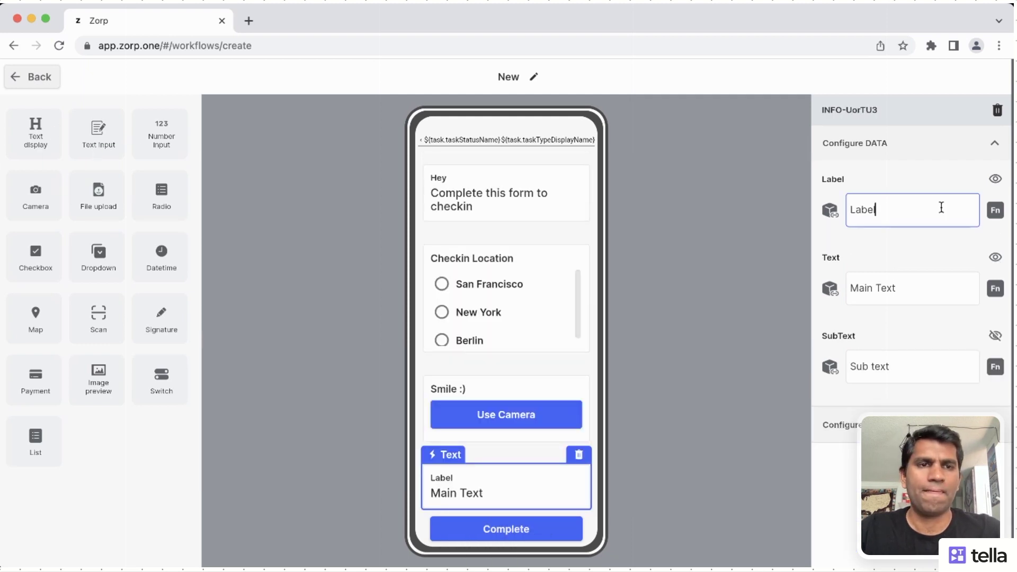
pyautogui.click(995, 179)
pyautogui.click(917, 288)
pyautogui.press('super+a')
pyautogui.press('BackSpace')
pyautogui.write('Your cur')
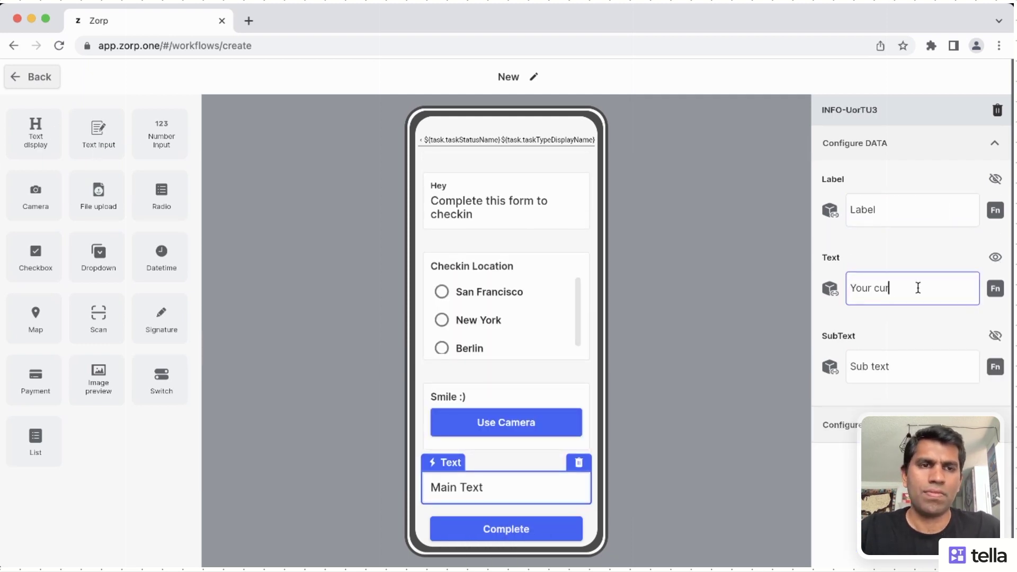
pyautogui.write('rent location will be captured and store')
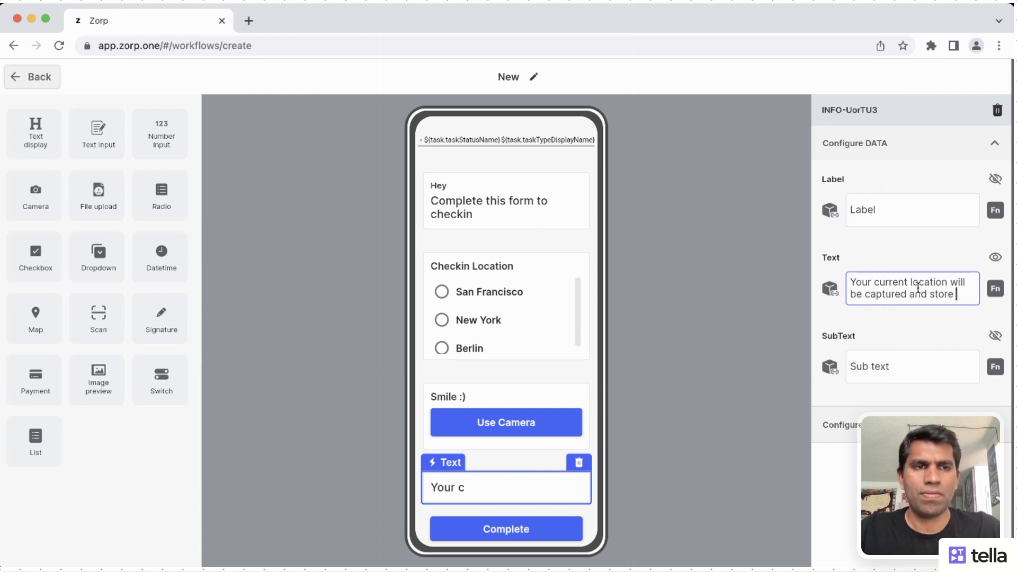
pyautogui.write('d when you click complete.')
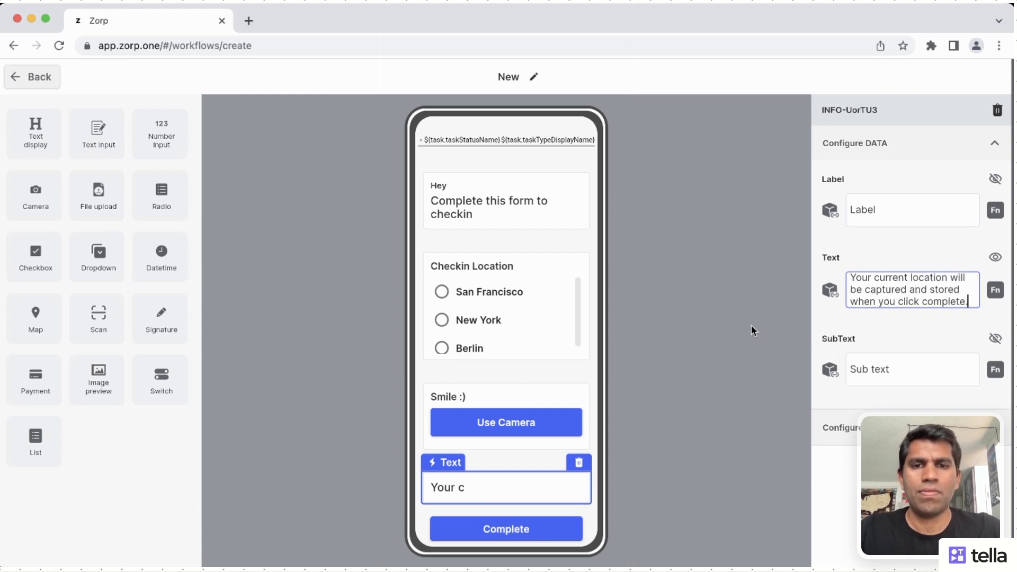
pyautogui.click(753, 331)
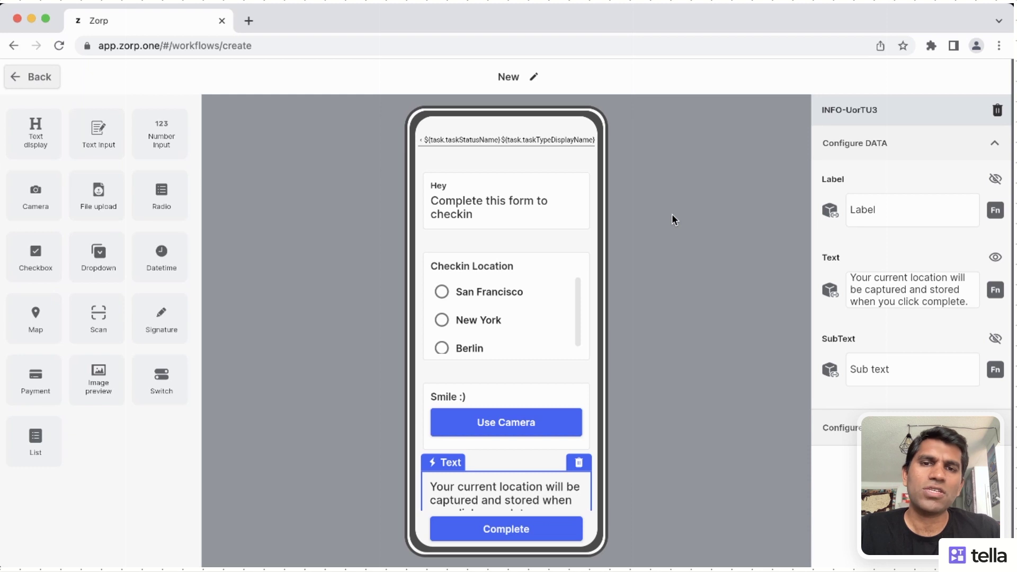
pyautogui.click(526, 188)
# - Make the greeting label 'Hey ${loggedInUser.name}', then pick a save field for Checkin Location
pyautogui.click(832, 213)
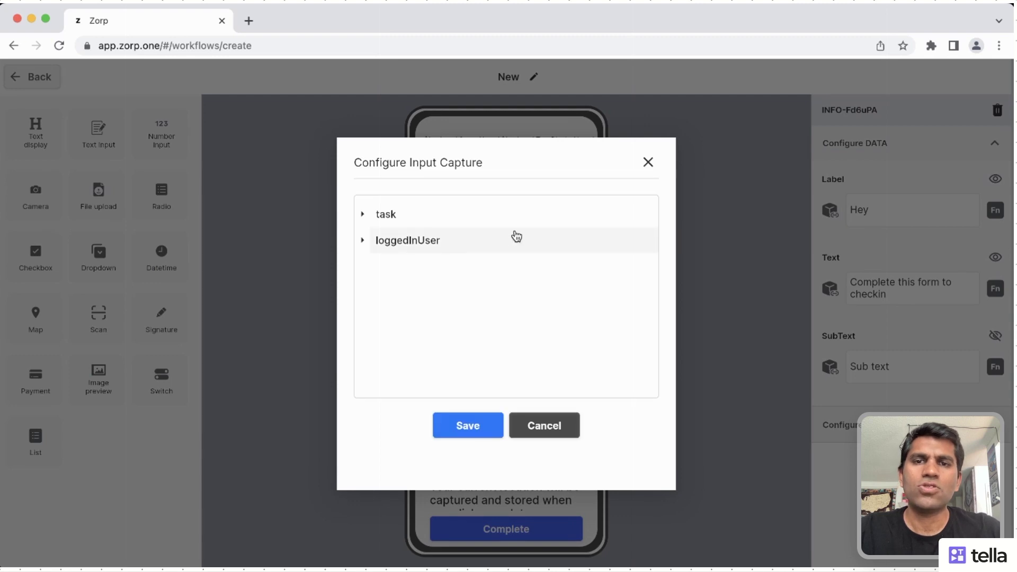
pyautogui.click(541, 217)
pyautogui.scroll(-5, 532, 259)
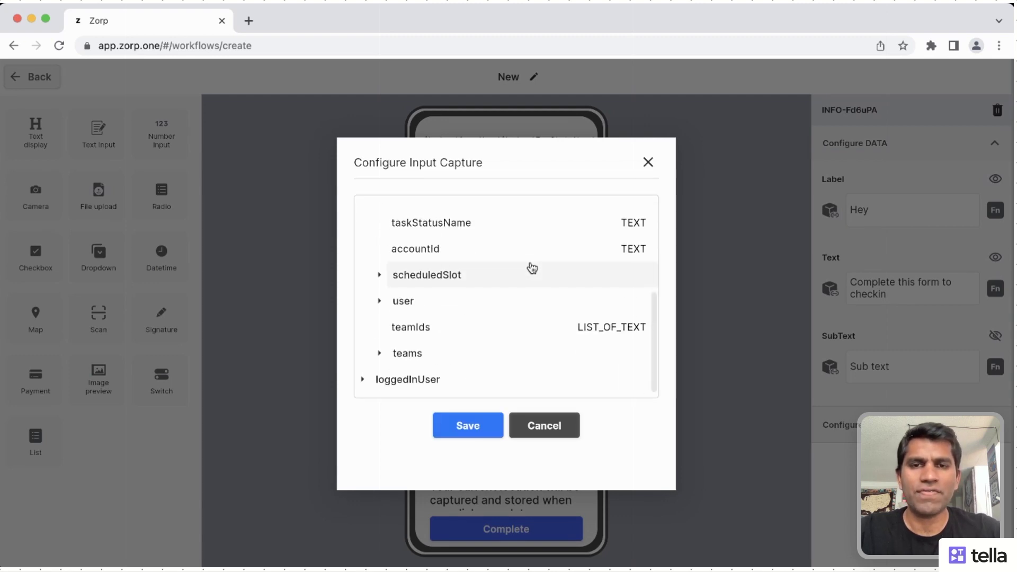
pyautogui.click(512, 383)
pyautogui.scroll(-3, 518, 376)
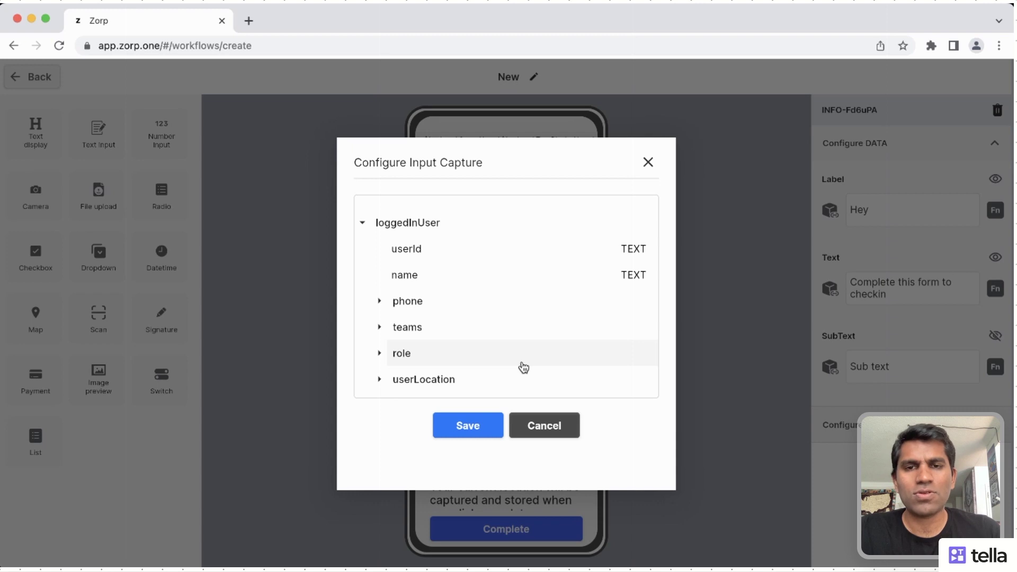
pyautogui.click(493, 275)
pyautogui.click(468, 426)
pyautogui.click(526, 251)
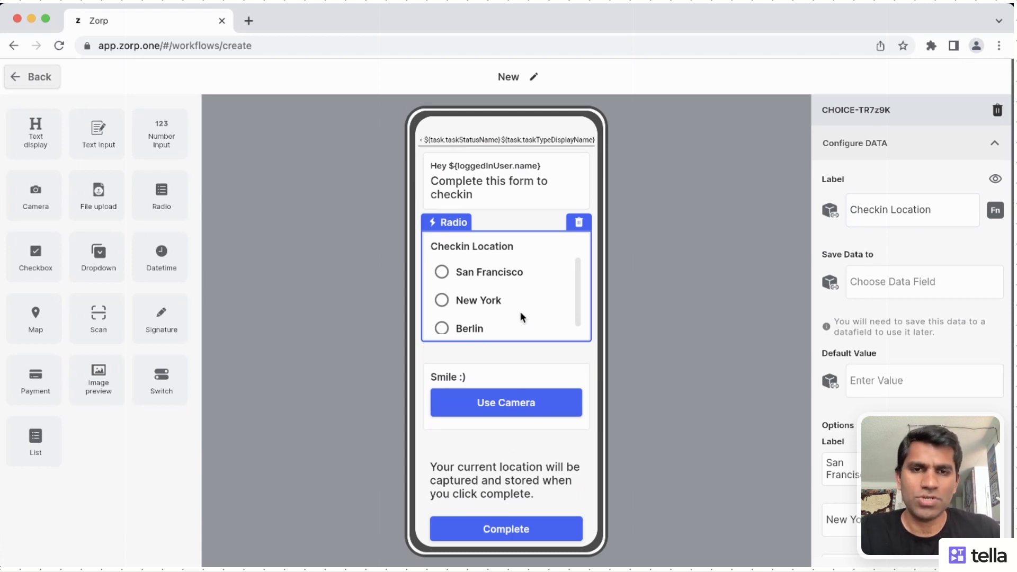
pyautogui.click(877, 282)
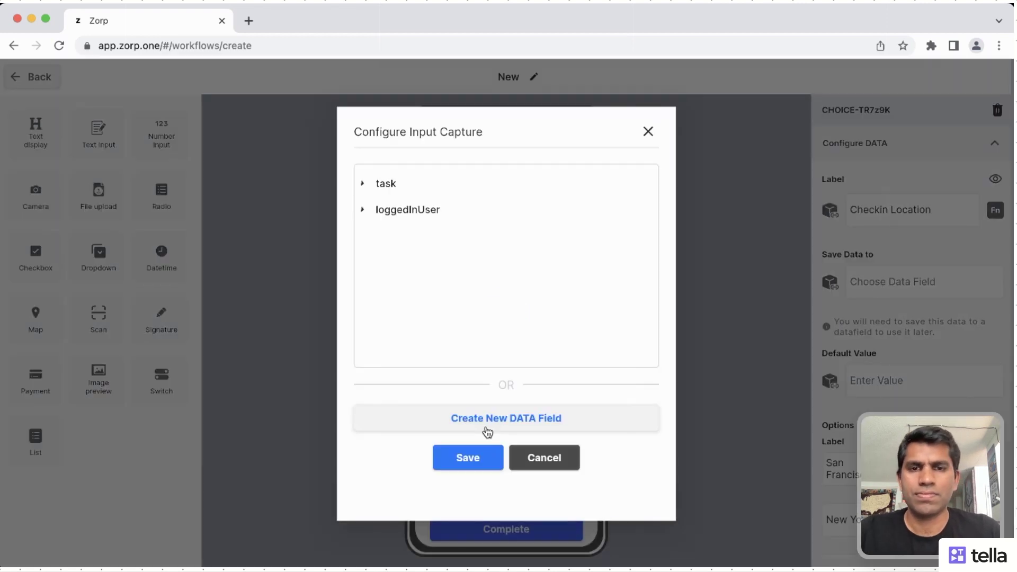
# - Create a checkin_location data field to store the Checkin Location answer
pyautogui.click(488, 424)
pyautogui.click(512, 218)
pyautogui.write('checkin)')
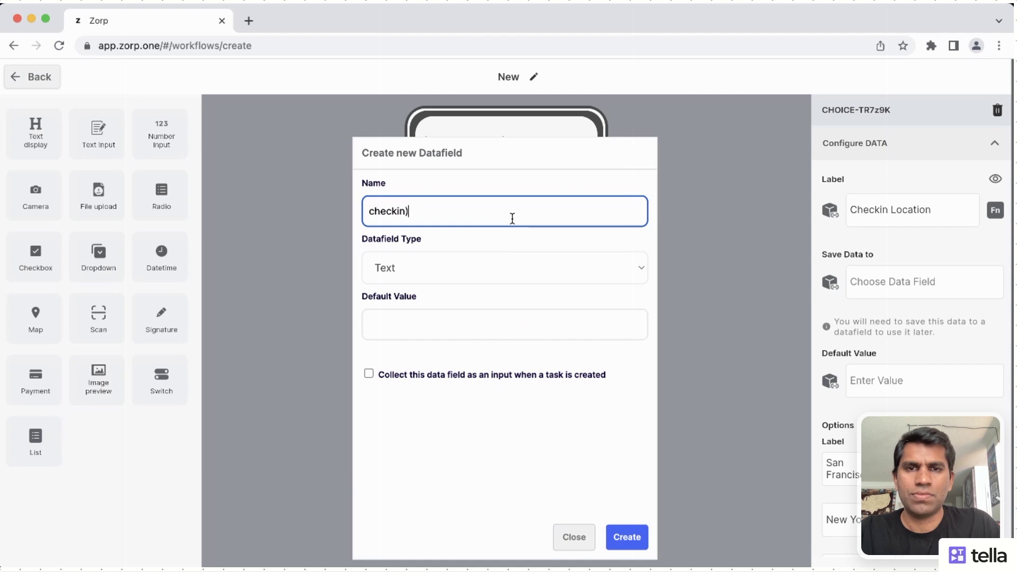
pyautogui.press('BackSpace')
pyautogui.write('_location')
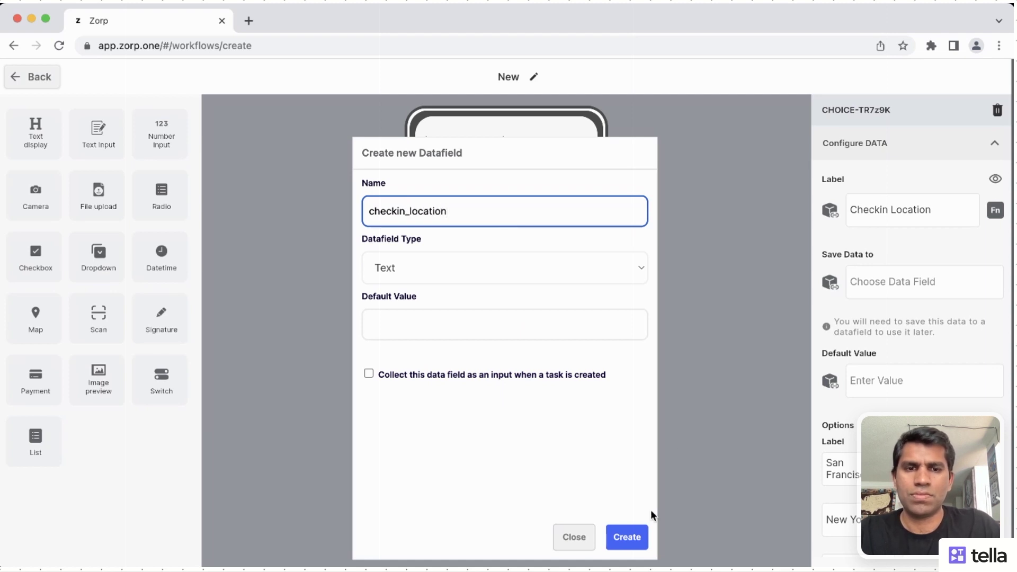
pyautogui.click(642, 537)
# - Store the Smile :) photo in a new checkin_picture data field
pyautogui.click(500, 410)
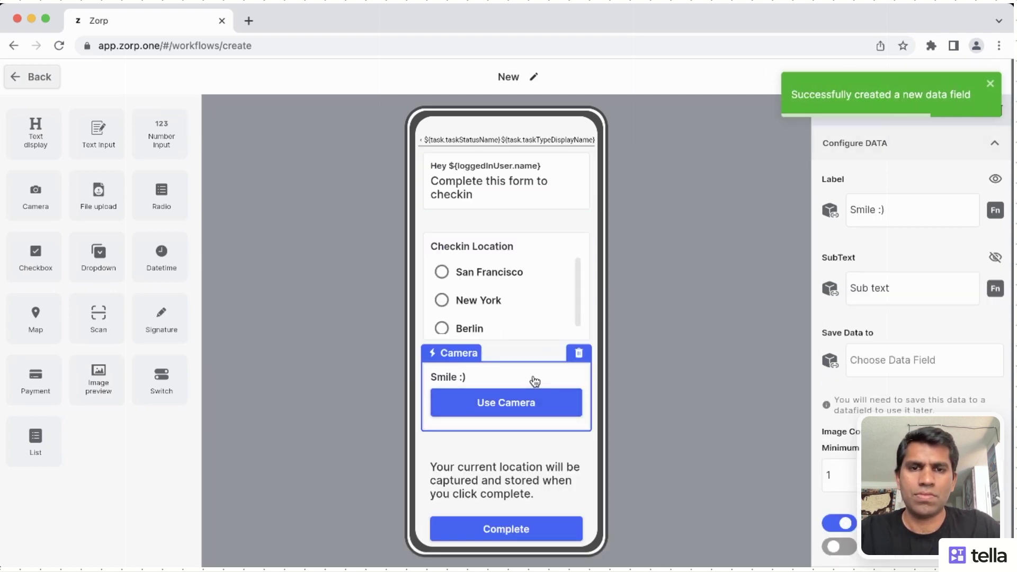
pyautogui.click(892, 371)
pyautogui.click(522, 426)
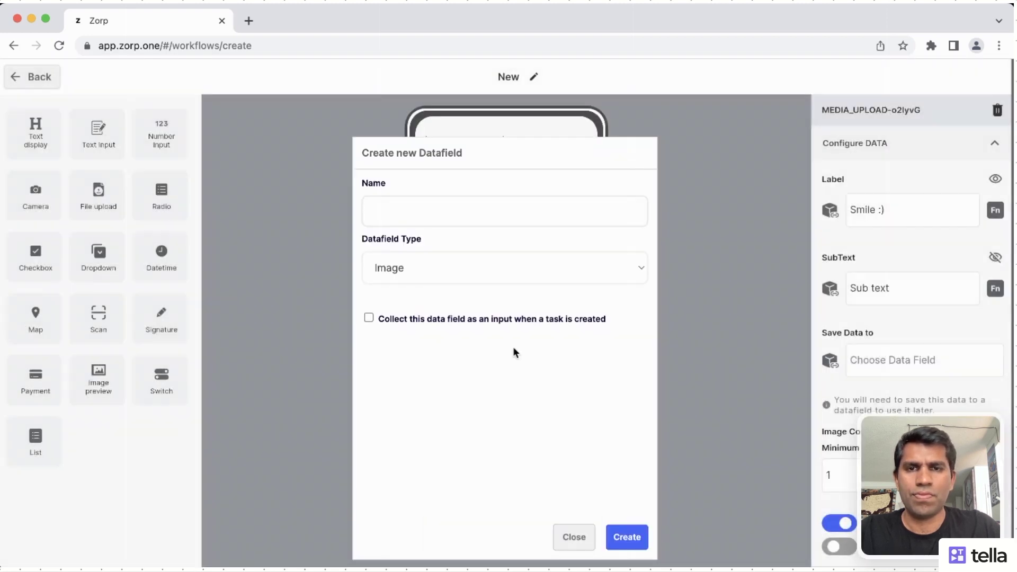
pyautogui.click(524, 210)
pyautogui.write('checkin_picture')
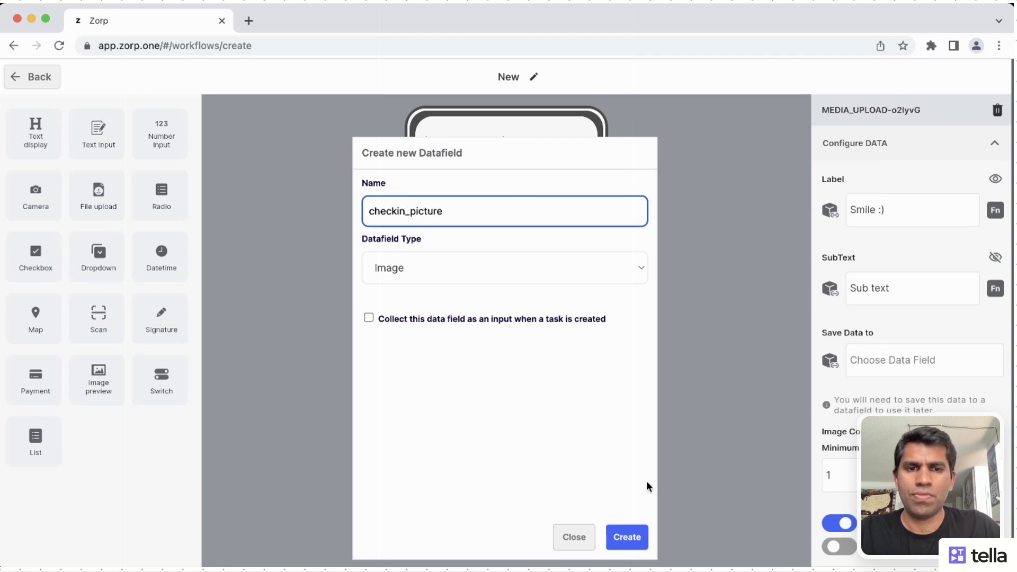
pyautogui.click(622, 536)
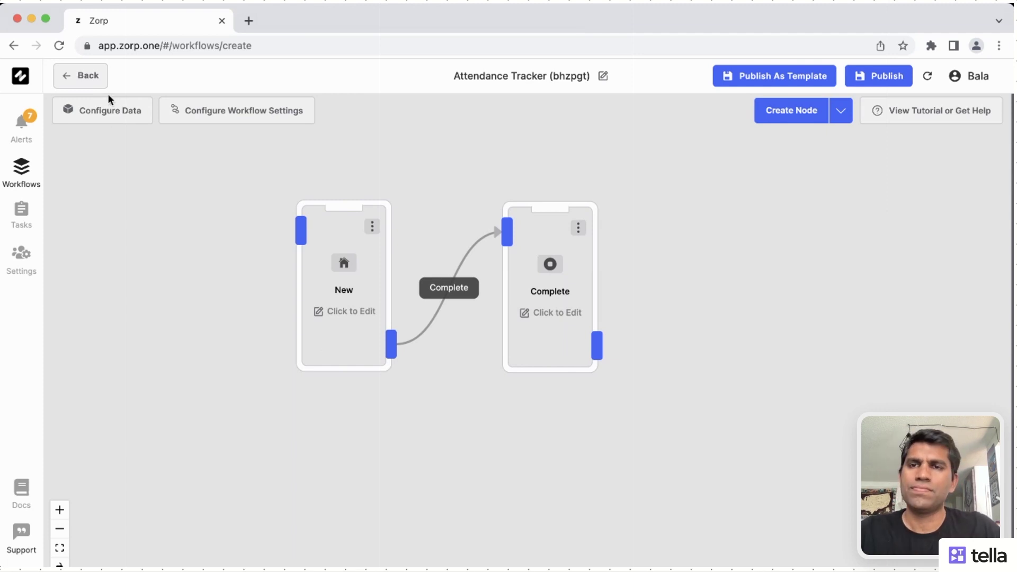
# - Create a Number data field named latitude
pyautogui.click(109, 110)
pyautogui.click(237, 154)
pyautogui.click(340, 211)
pyautogui.write('latitude')
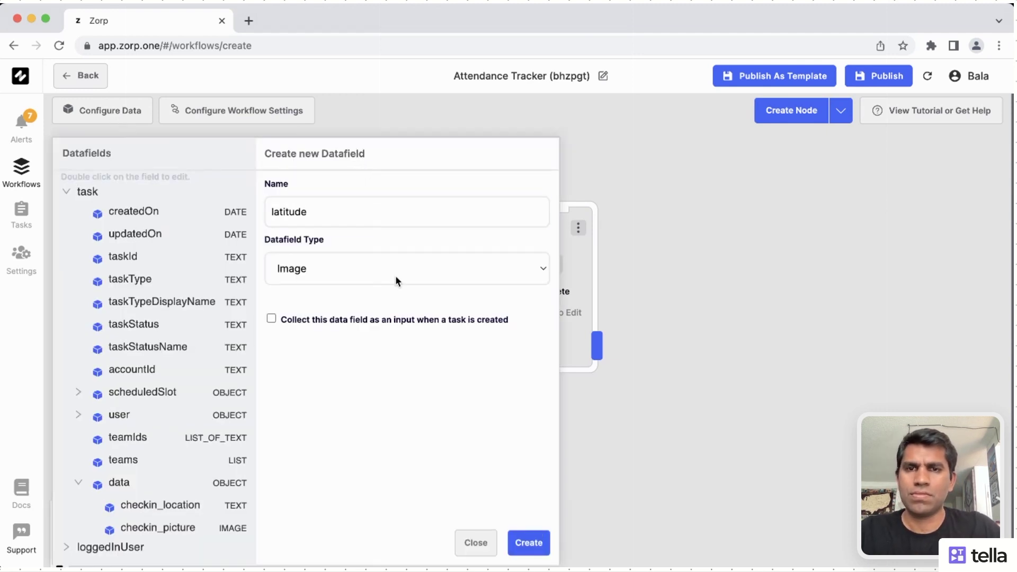
pyautogui.click(407, 269)
pyautogui.click(529, 542)
pyautogui.click(236, 159)
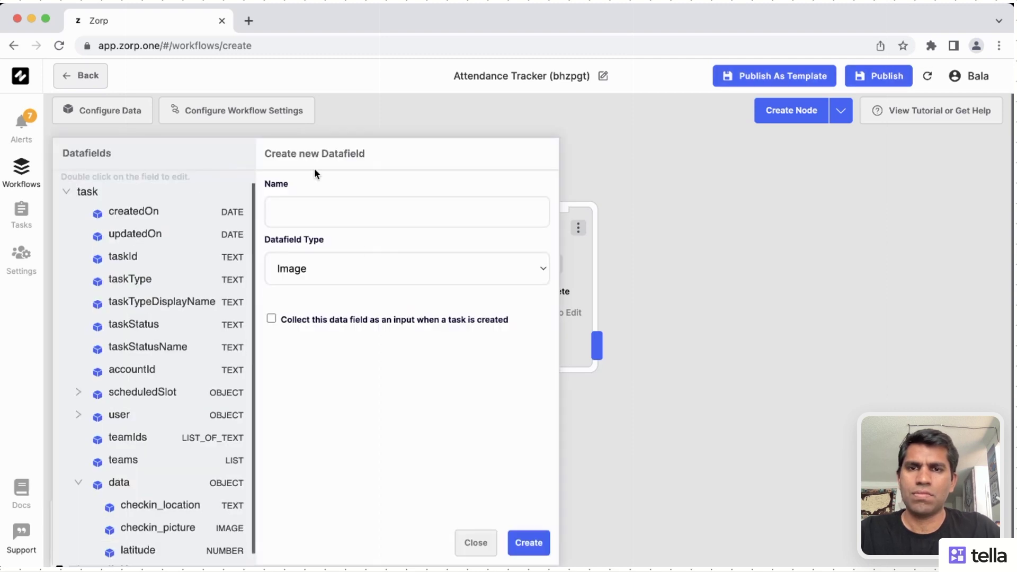
# - Create a Number data field named longitude and close the data fields list
pyautogui.click(375, 225)
pyautogui.write('longitude')
pyautogui.click(300, 270)
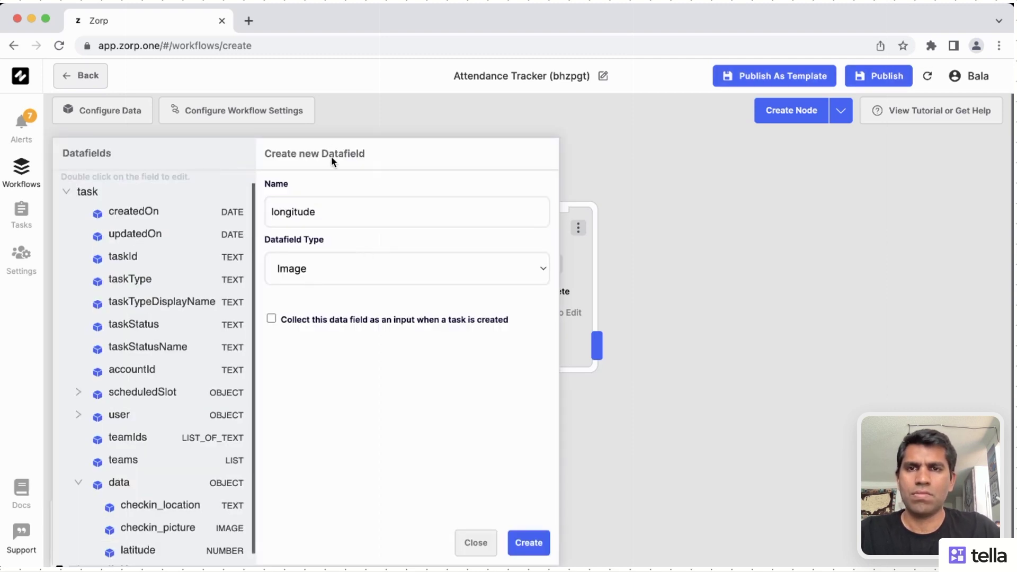
pyautogui.click(331, 157)
pyautogui.click(529, 542)
pyautogui.click(433, 487)
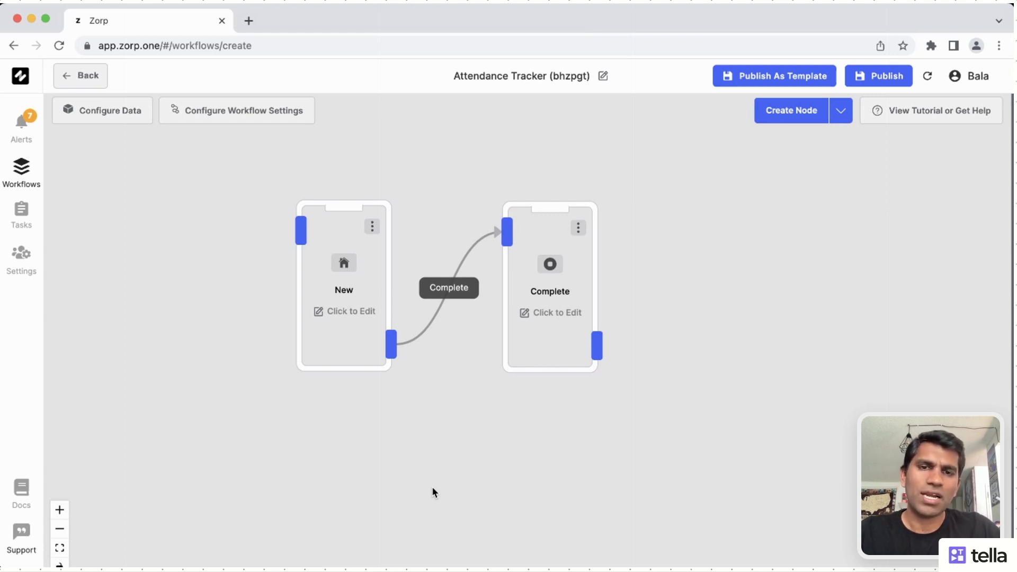
# - Add an Update Data Fields action named 'save user's location into DB' to the Complete transition
pyautogui.click(460, 292)
pyautogui.click(965, 245)
pyautogui.click(848, 370)
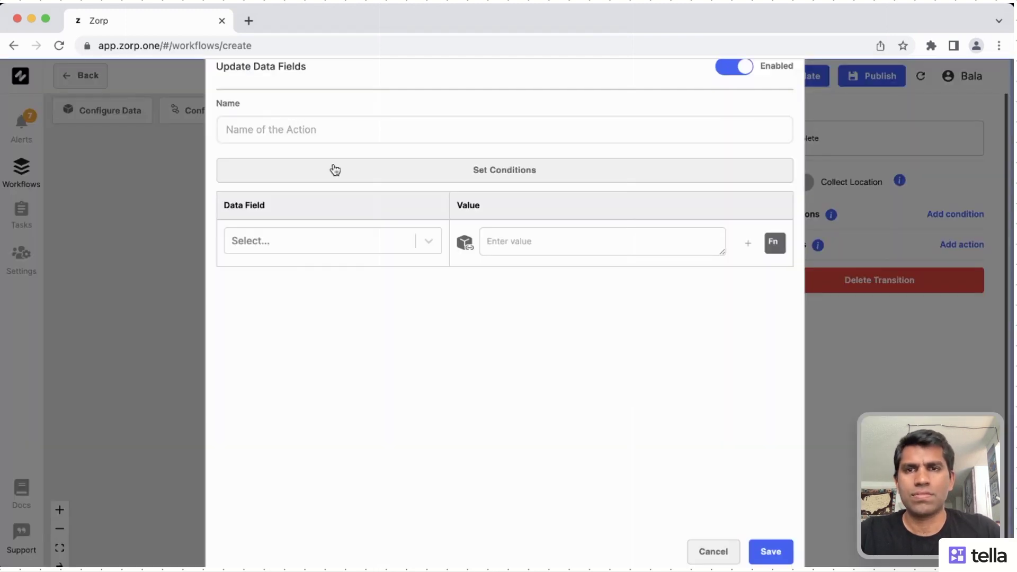
pyautogui.click(416, 128)
pyautogui.write("save user's location into DB")
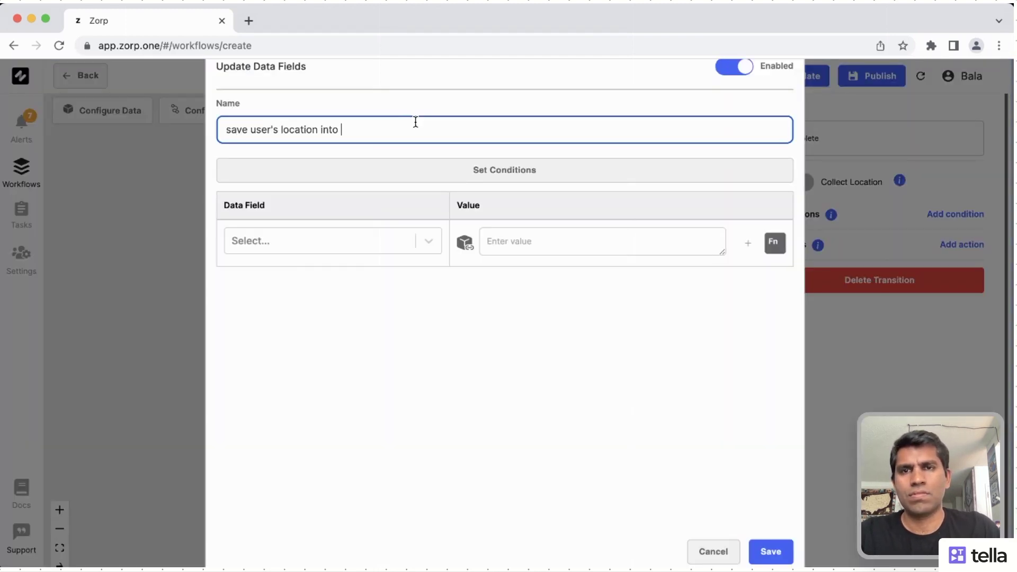
# - Map task.data.latitude and task.data.longitude to loggedInUser.userLocation latitude and longitude
pyautogui.click(371, 241)
pyautogui.click(348, 328)
pyautogui.click(551, 240)
pyautogui.write('${loggedInUser.userLocation.latitude}')
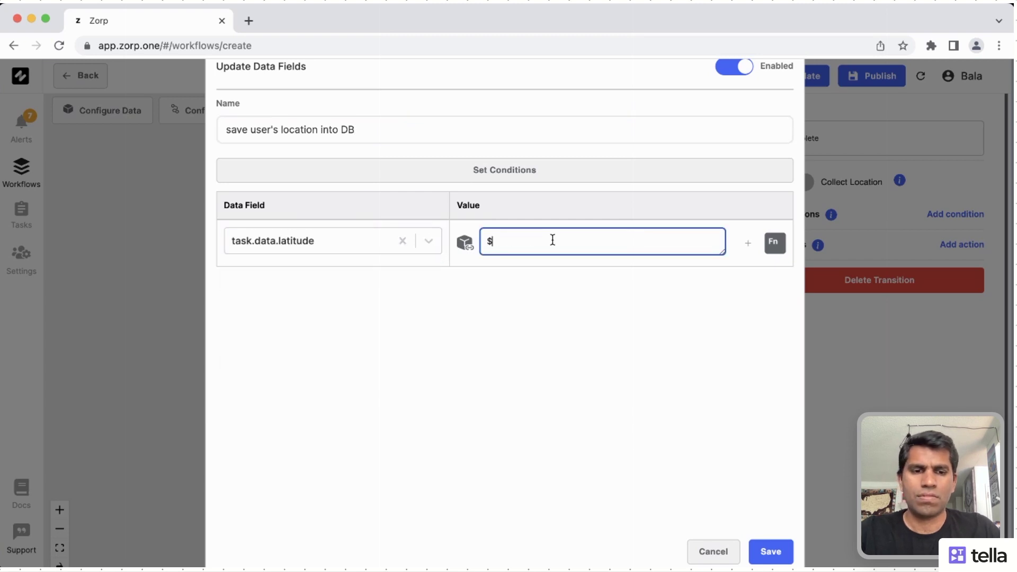
pyautogui.click(747, 242)
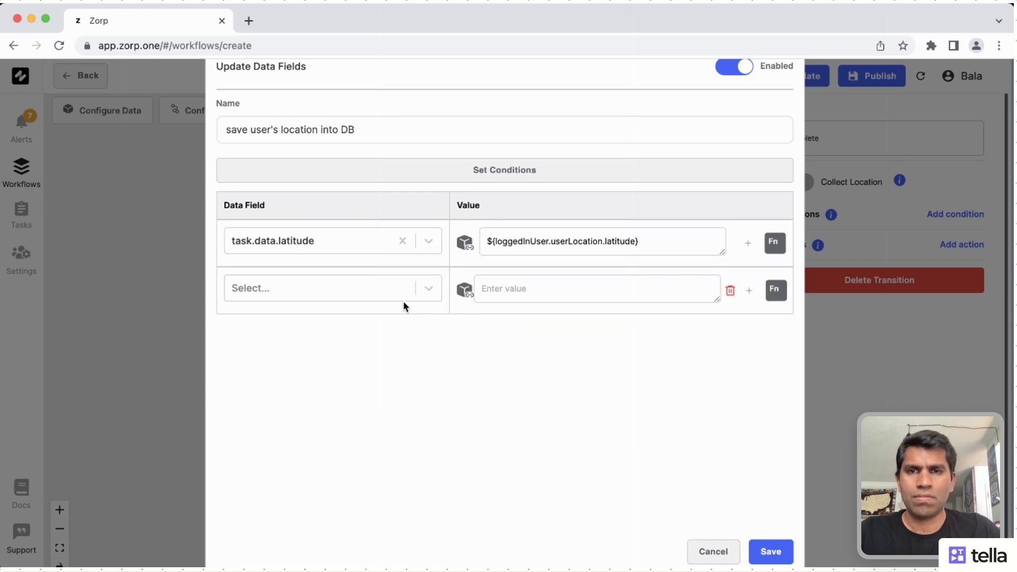
pyautogui.click(403, 289)
pyautogui.click(359, 401)
pyautogui.click(566, 282)
pyautogui.write('${d')
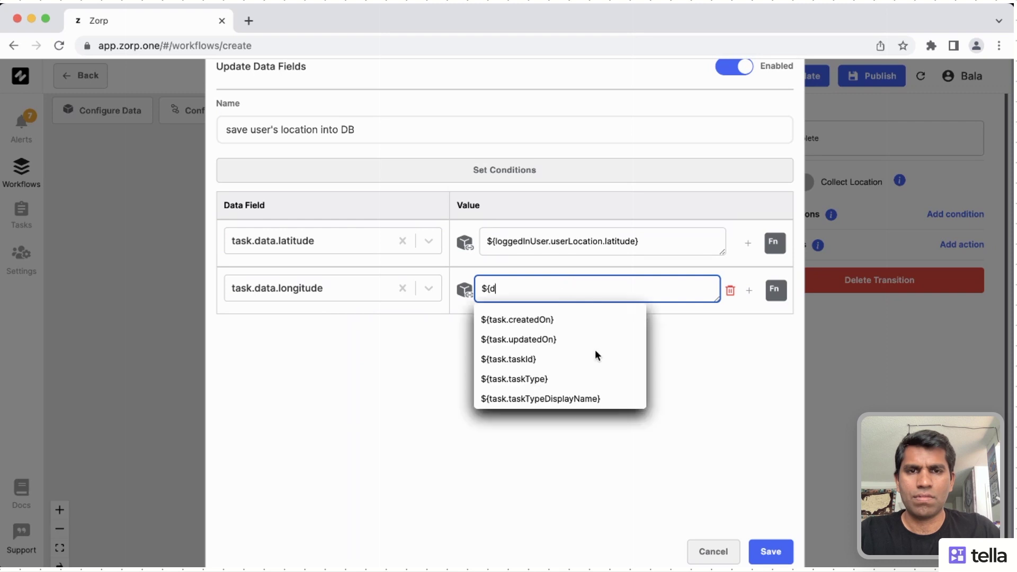
pyautogui.scroll(-5, 595, 349)
pyautogui.click(605, 370)
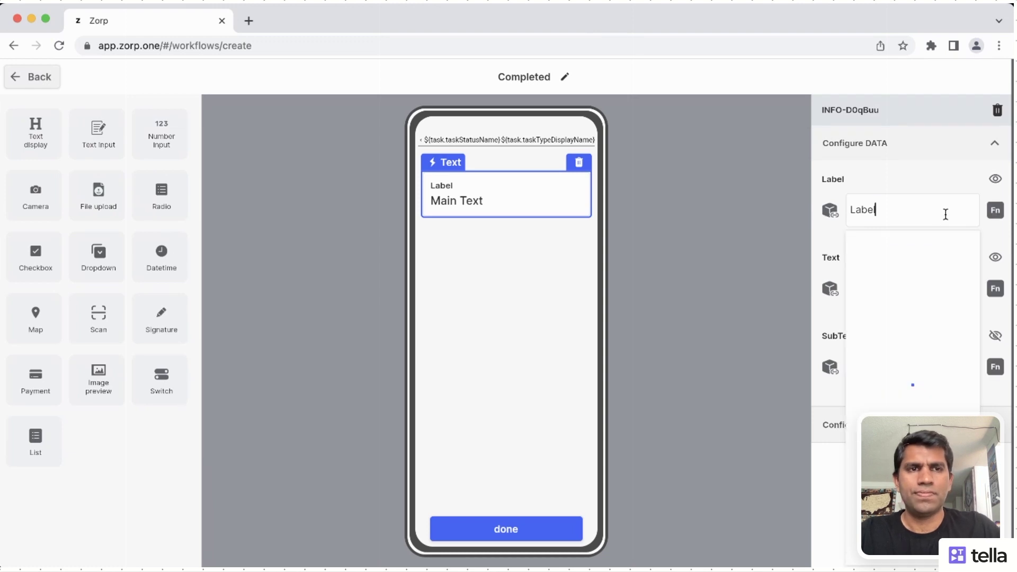
# - Set the Completed screen text label to 'Hey ${loggedInUser.name}'
pyautogui.press('BackSpace')
pyautogui.press('BackSpace')
pyautogui.press('BackSpace')
pyautogui.press('BackSpace')
pyautogui.press('BackSpace')
pyautogui.write('Hey')
pyautogui.click(835, 214)
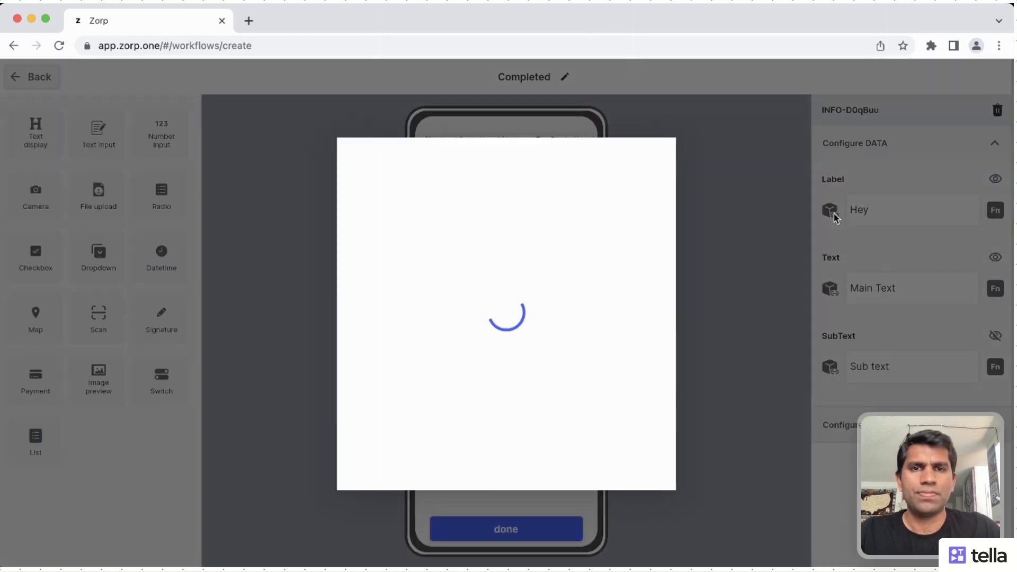
pyautogui.click(420, 241)
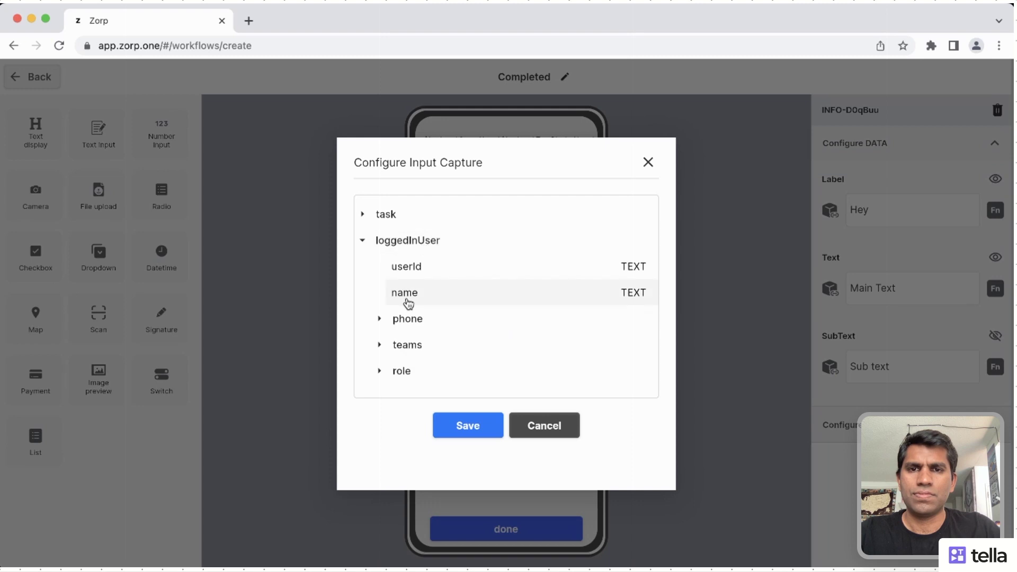
pyautogui.click(407, 297)
pyautogui.click(476, 428)
# - Set the main text to 'Have a fun day at ${task.data.checkin_location}' and add a Map below
pyautogui.click(925, 285)
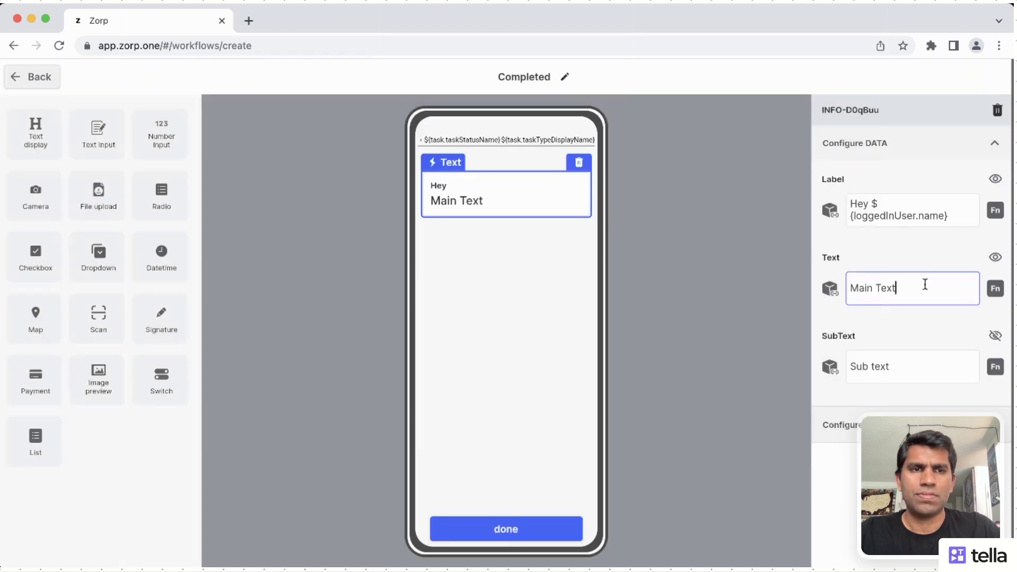
pyautogui.press('super+a')
pyautogui.press('BackSpace')
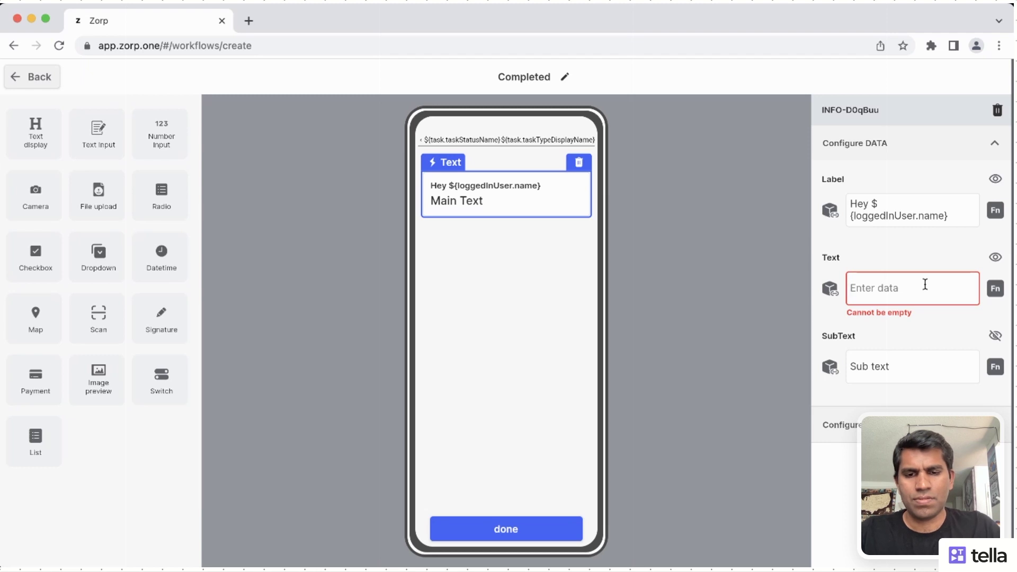
pyautogui.write('Have a fun')
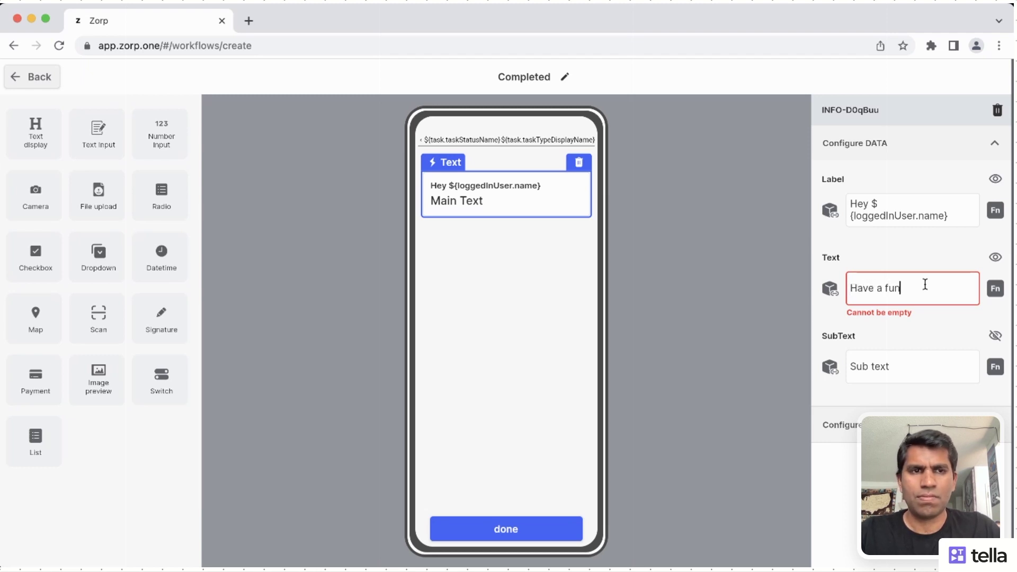
pyautogui.write(' day at')
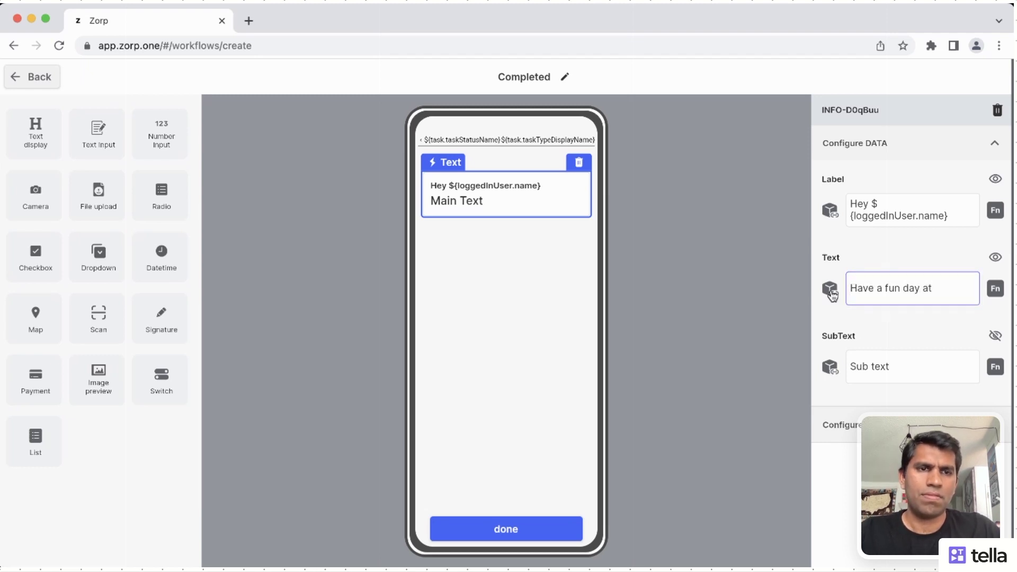
pyautogui.click(831, 289)
pyautogui.click(415, 220)
pyautogui.scroll(-5, 433, 339)
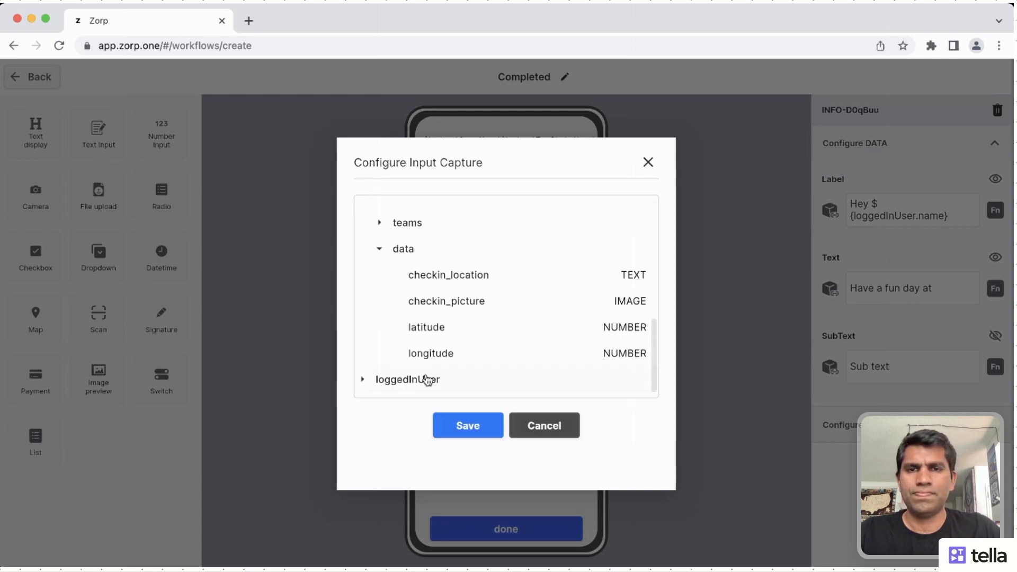
pyautogui.click(507, 283)
pyautogui.click(472, 427)
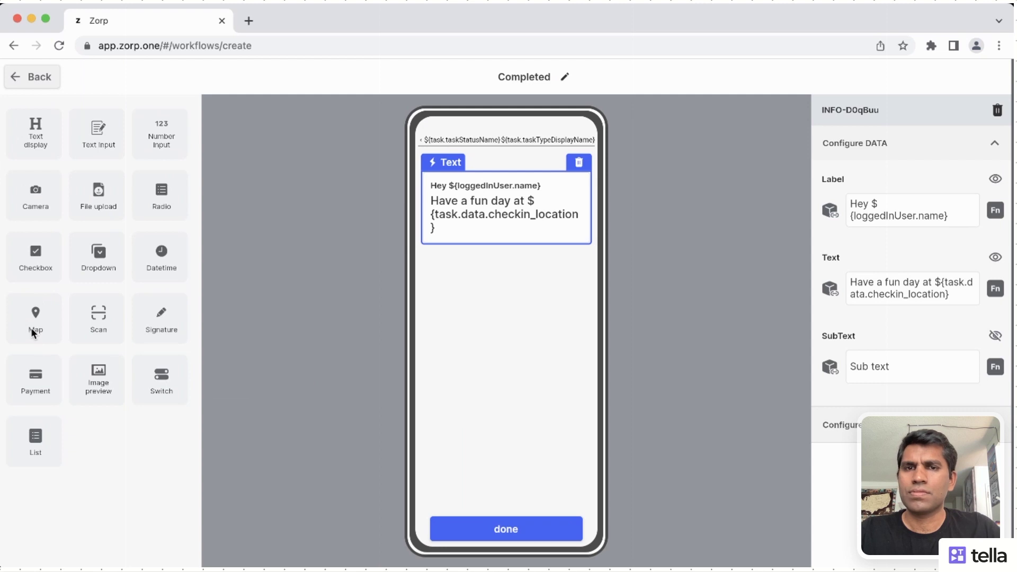
pyautogui.moveTo(31, 328); pyautogui.dragTo(513, 371)
# - Label the map 'Checkin location' and bind its latitude to ${task.data.latitude}
pyautogui.click(930, 210)
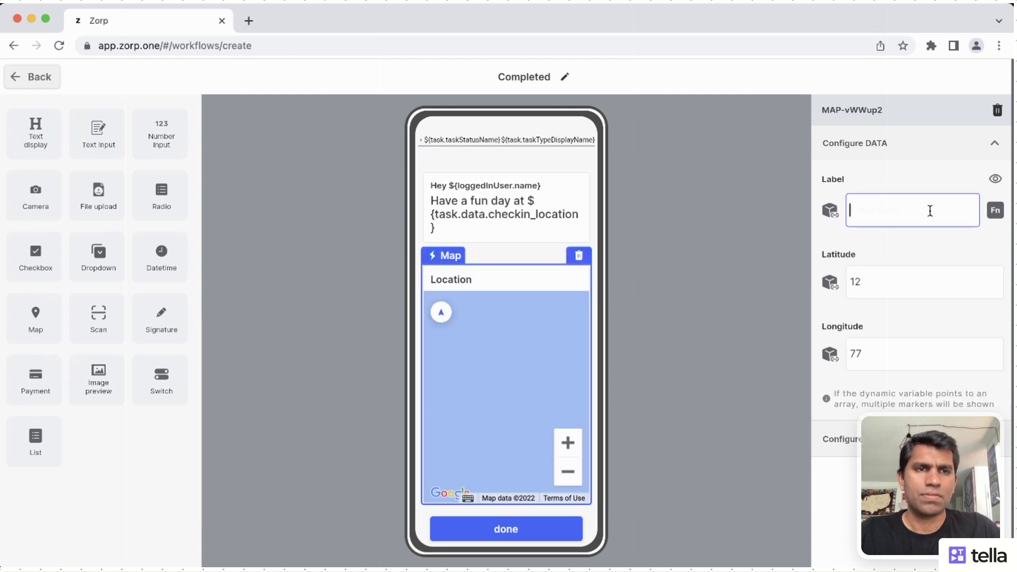
pyautogui.write('Checkin locatio')
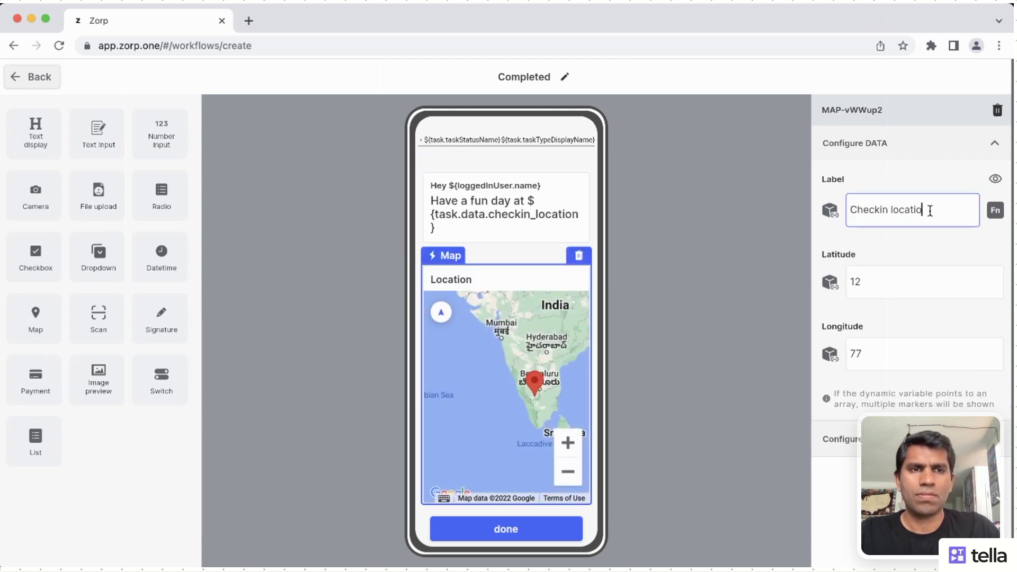
pyautogui.click(924, 281)
pyautogui.press('BackSpace')
pyautogui.press('BackSpace')
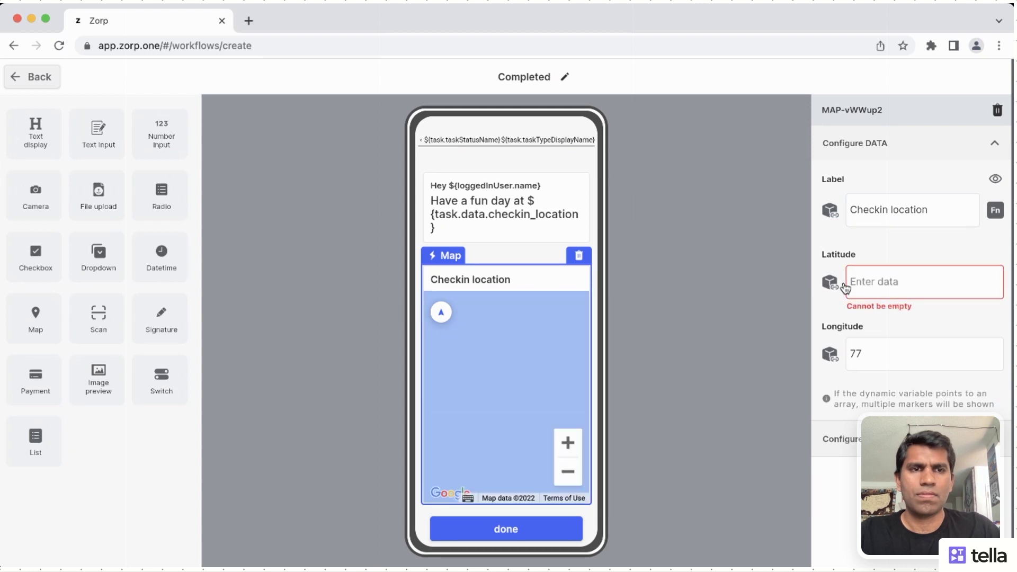
pyautogui.click(832, 284)
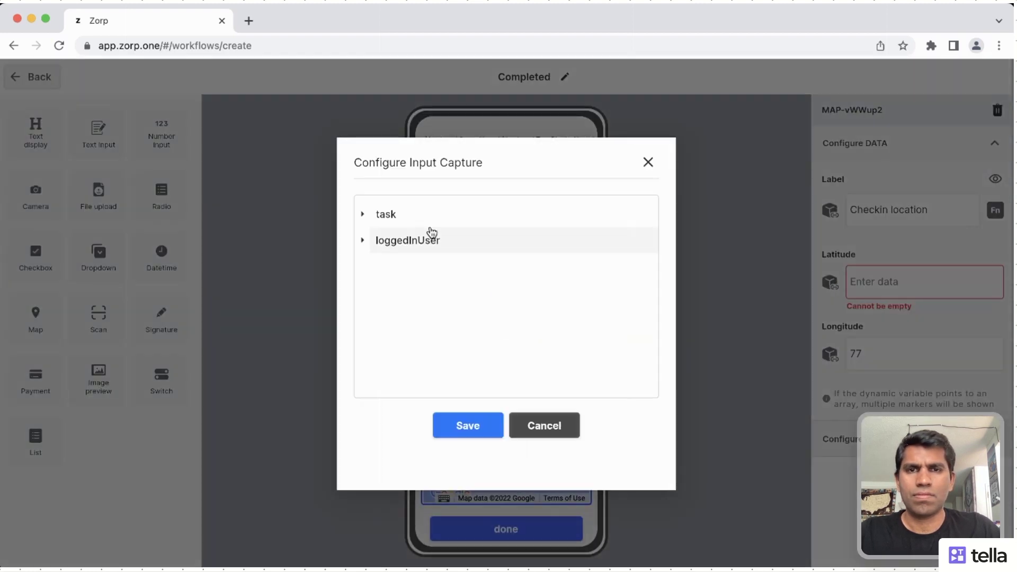
pyautogui.click(457, 218)
pyautogui.scroll(-5, 464, 318)
pyautogui.click(478, 331)
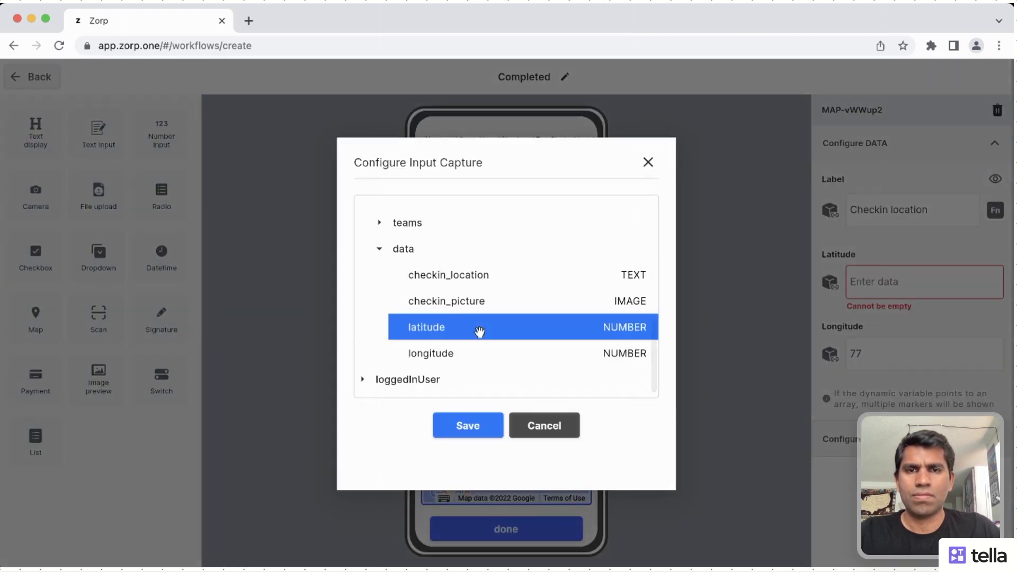
pyautogui.click(468, 426)
# - Bind the map's longitude to ${task.data.longitude}, then go back to the workflow canvas
pyautogui.click(883, 356)
pyautogui.press('BackSpace')
pyautogui.press('BackSpace')
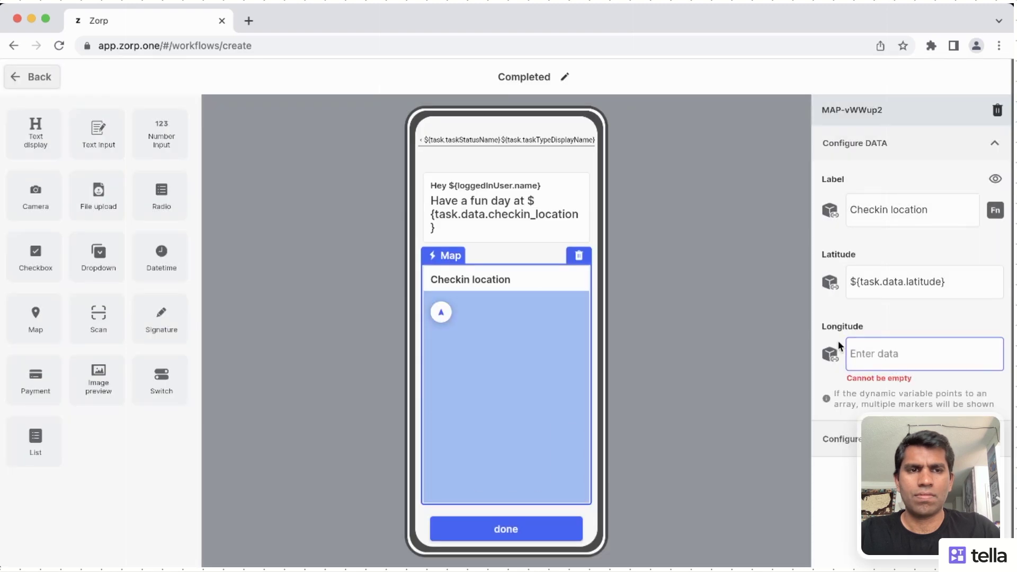
pyautogui.click(833, 356)
pyautogui.click(424, 211)
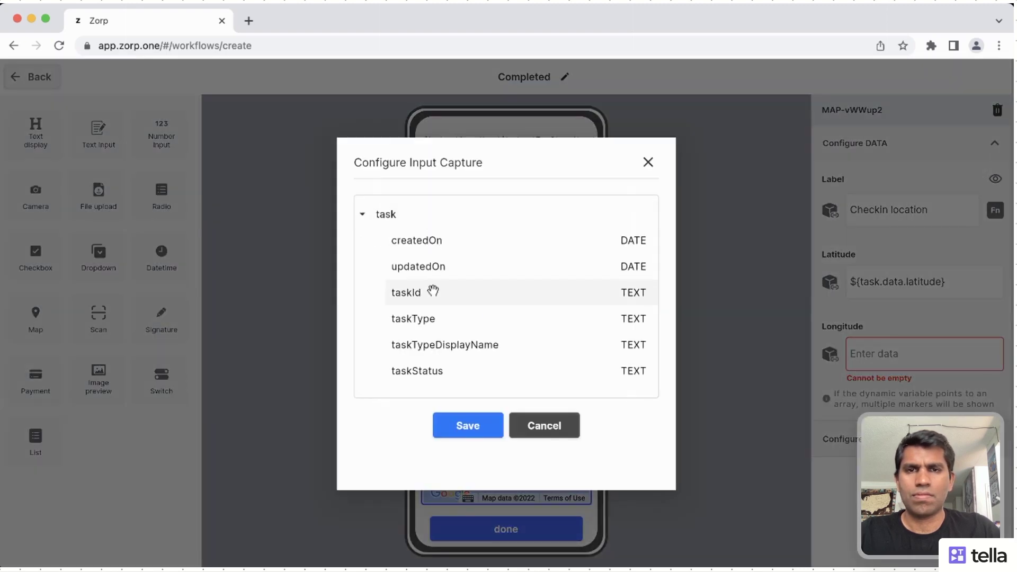
pyautogui.scroll(-5, 466, 292)
pyautogui.click(470, 355)
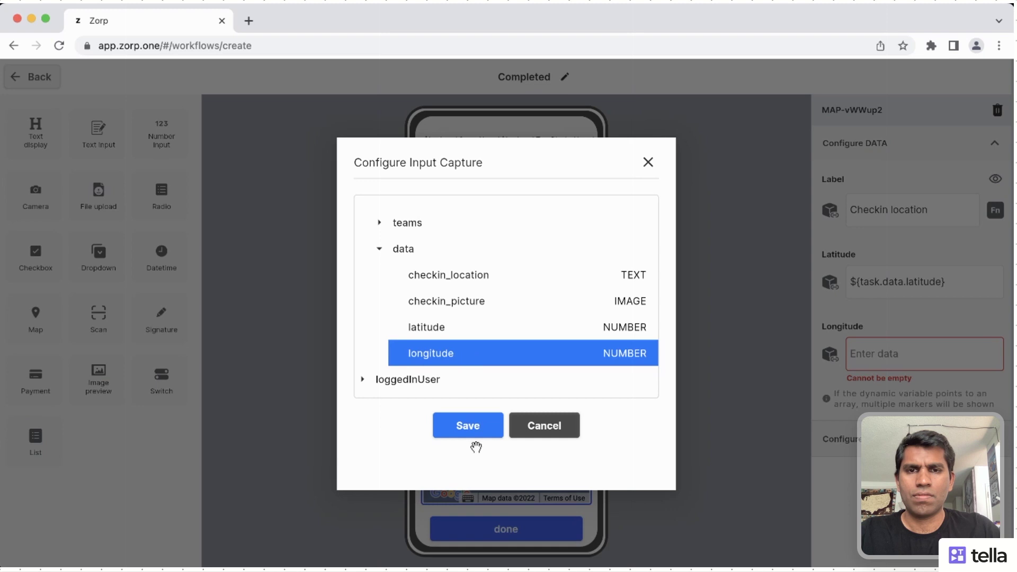
pyautogui.click(488, 425)
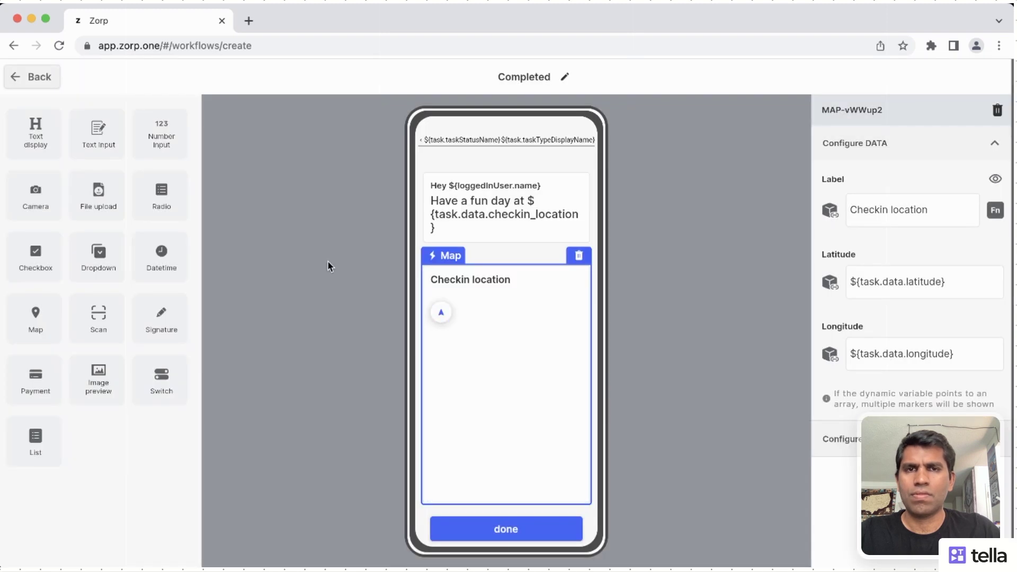
pyautogui.click(43, 77)
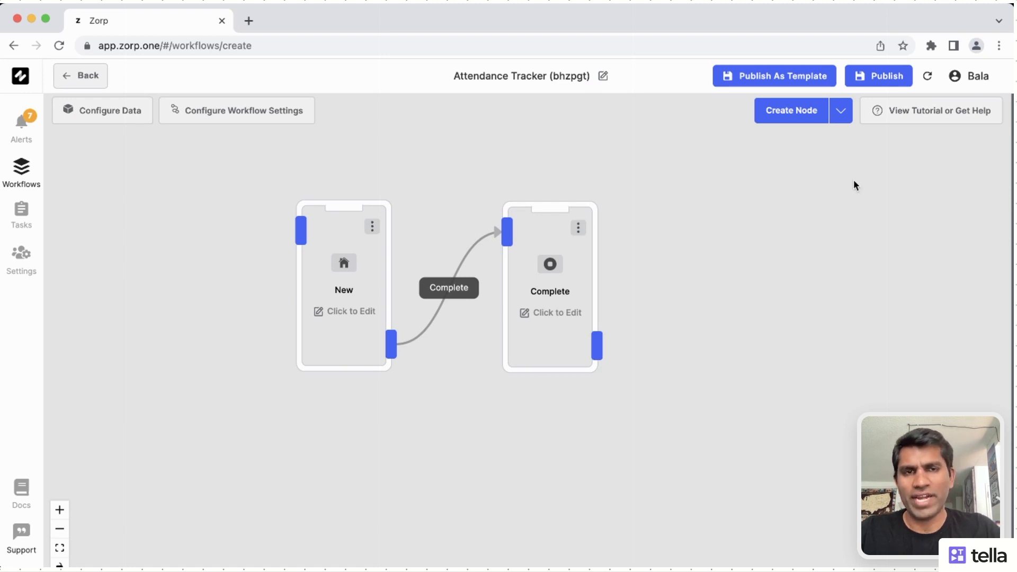
# - Publish the Attendance Tracker workflow from the editor's top bar
pyautogui.click(889, 79)
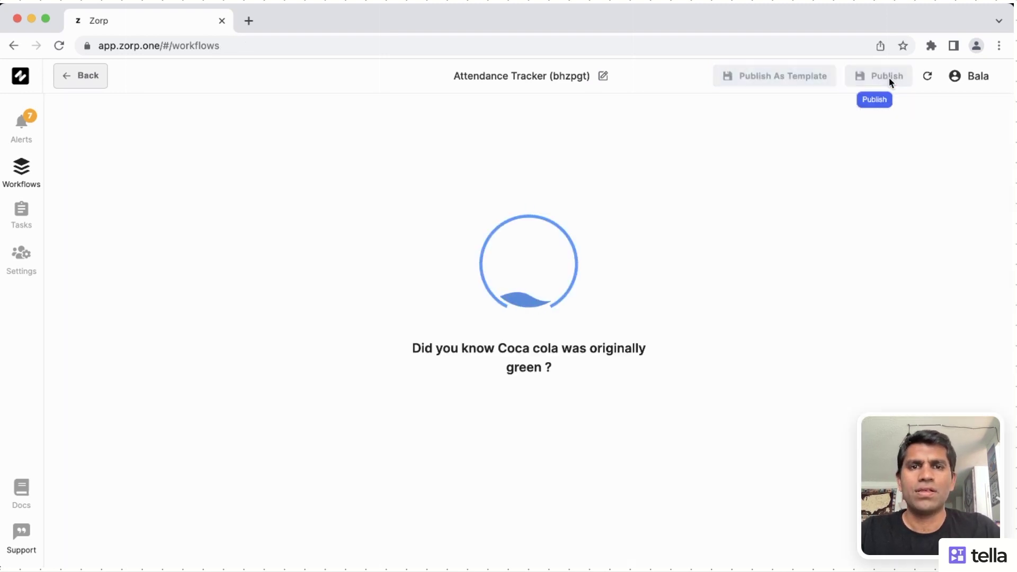